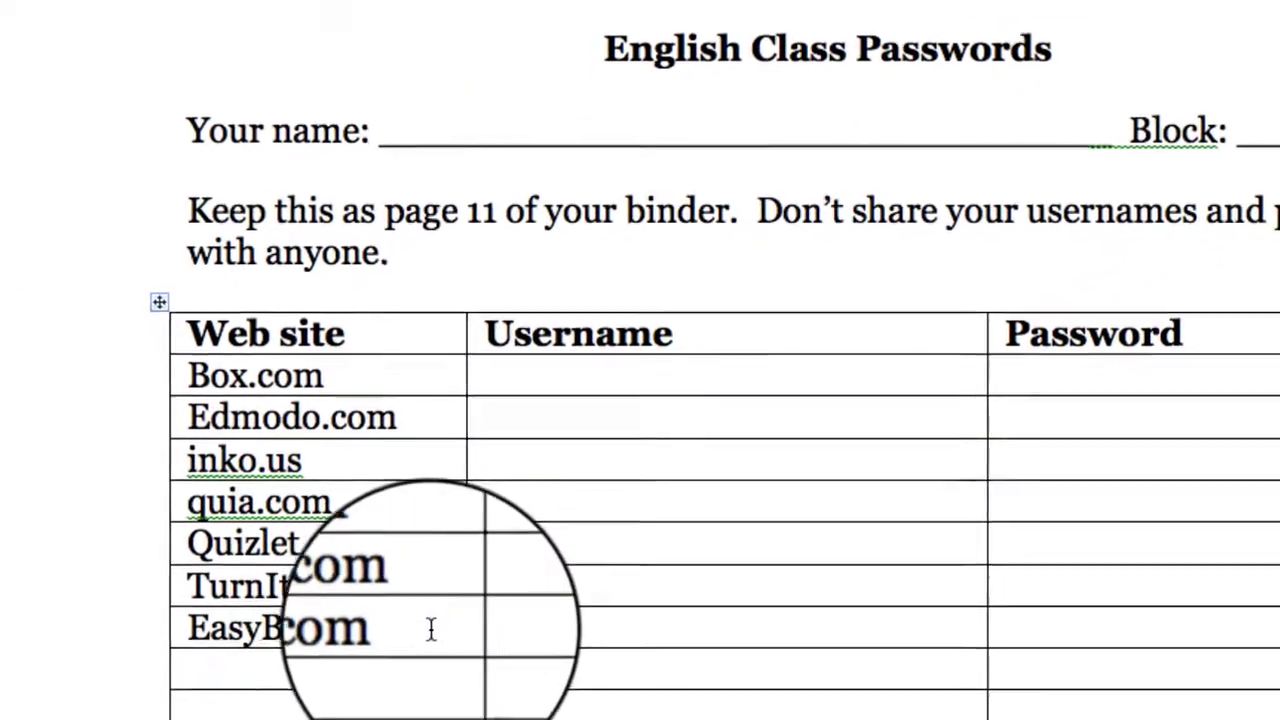
- Enter the account username in the EasyBib.com row's Username cell
click(504, 630)
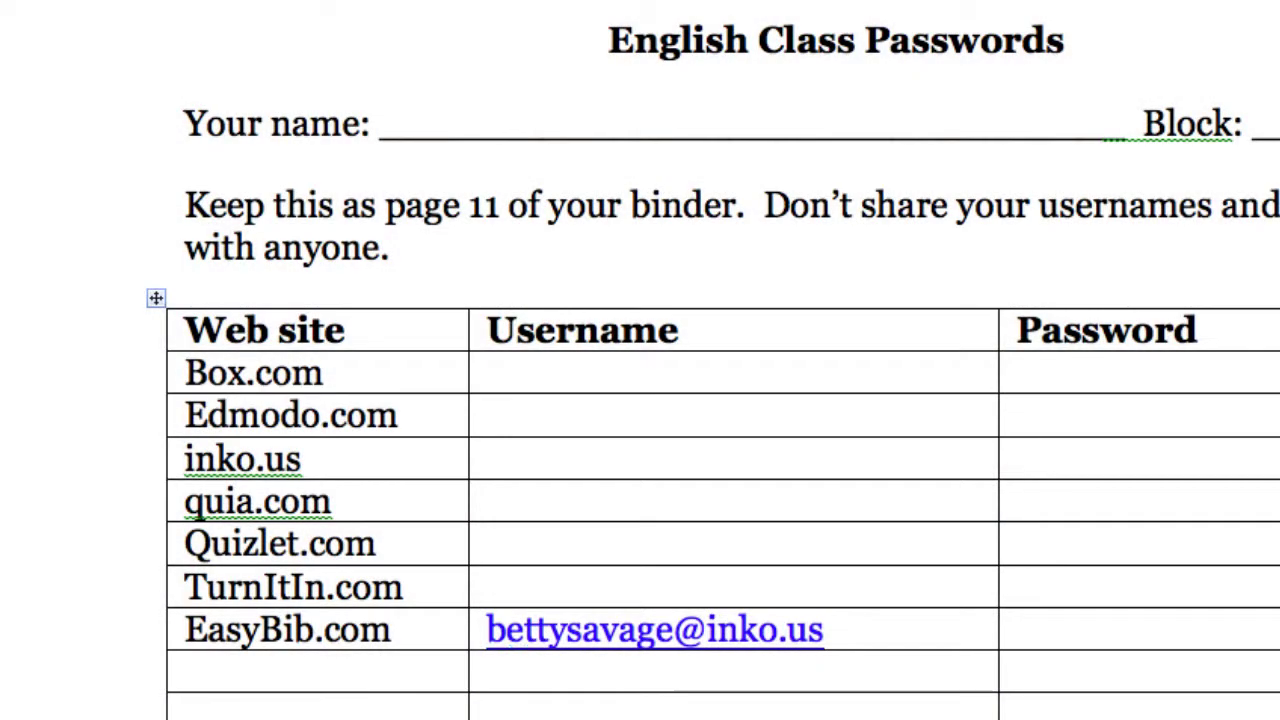
text(housesforall)
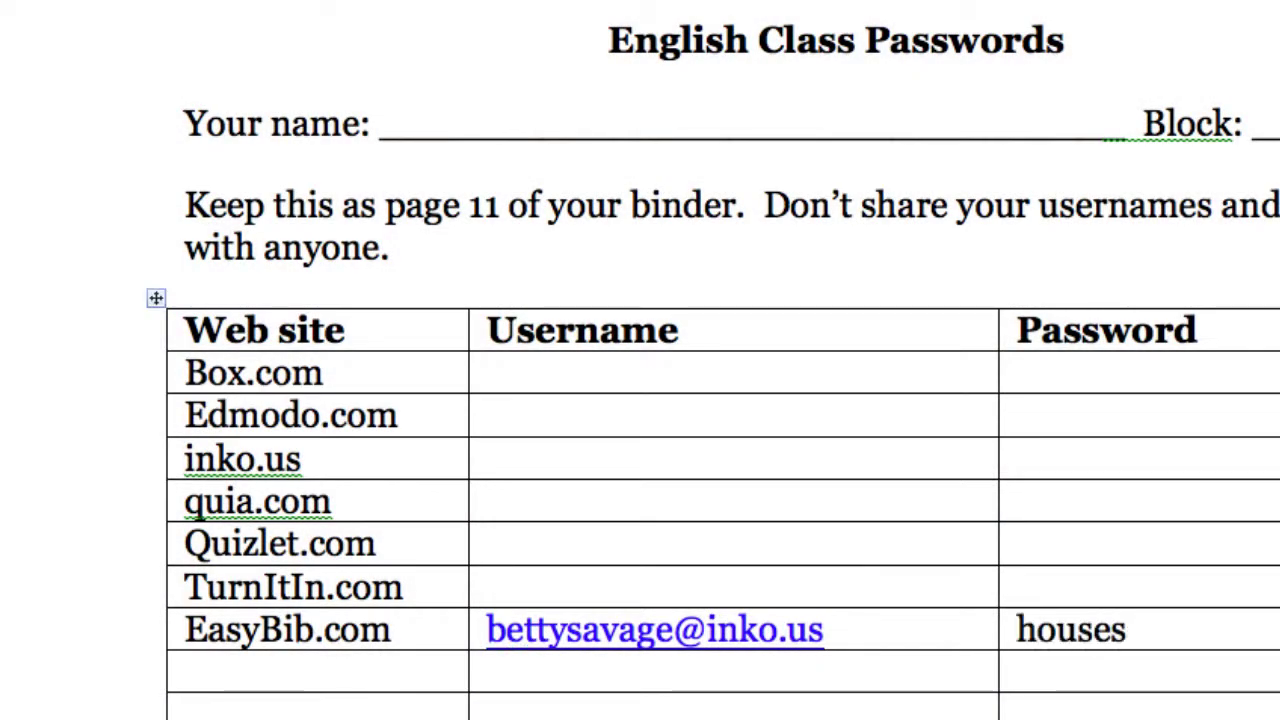
text(12)
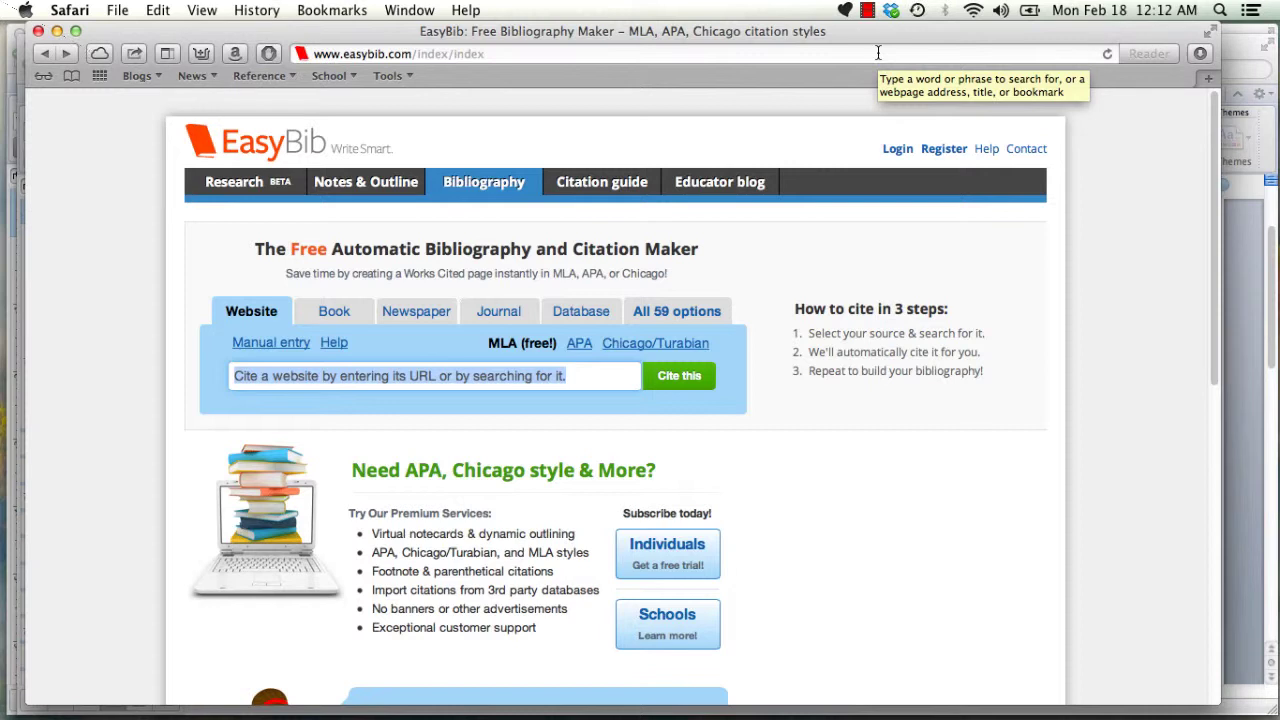
- Register a new EasyBib account with your name, e-mail address and password
click(941, 150)
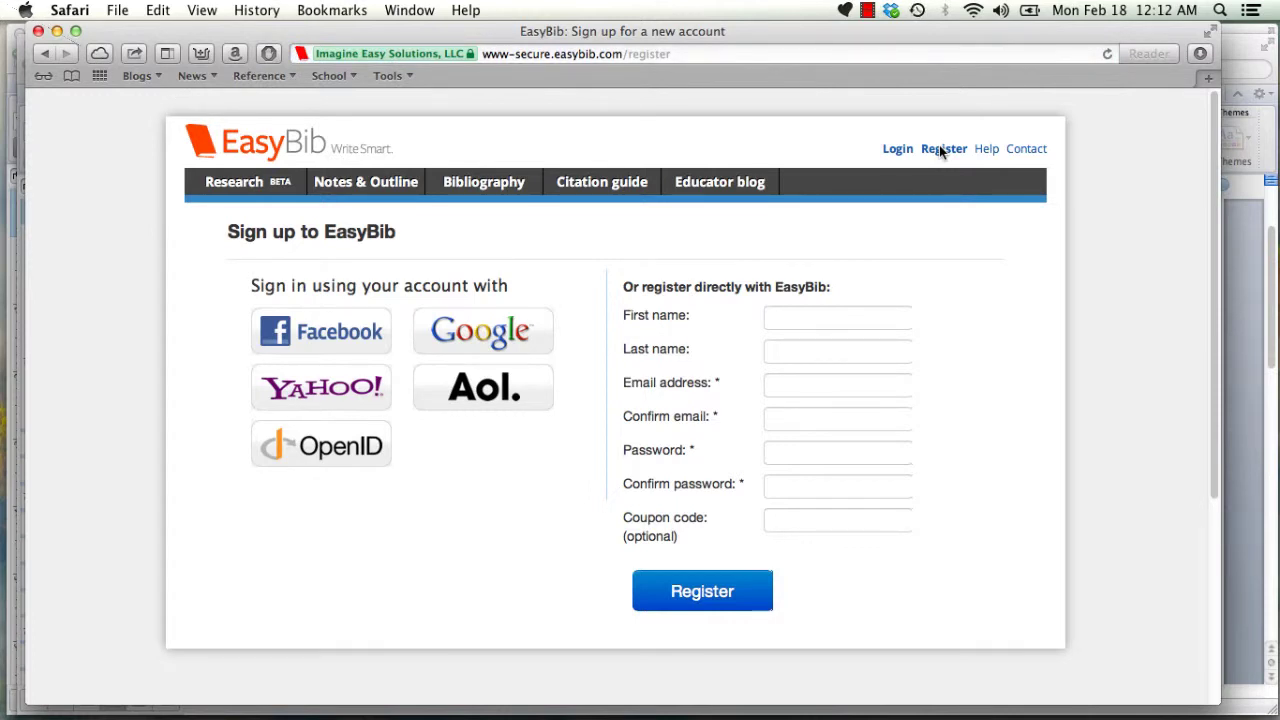
click(866, 10)
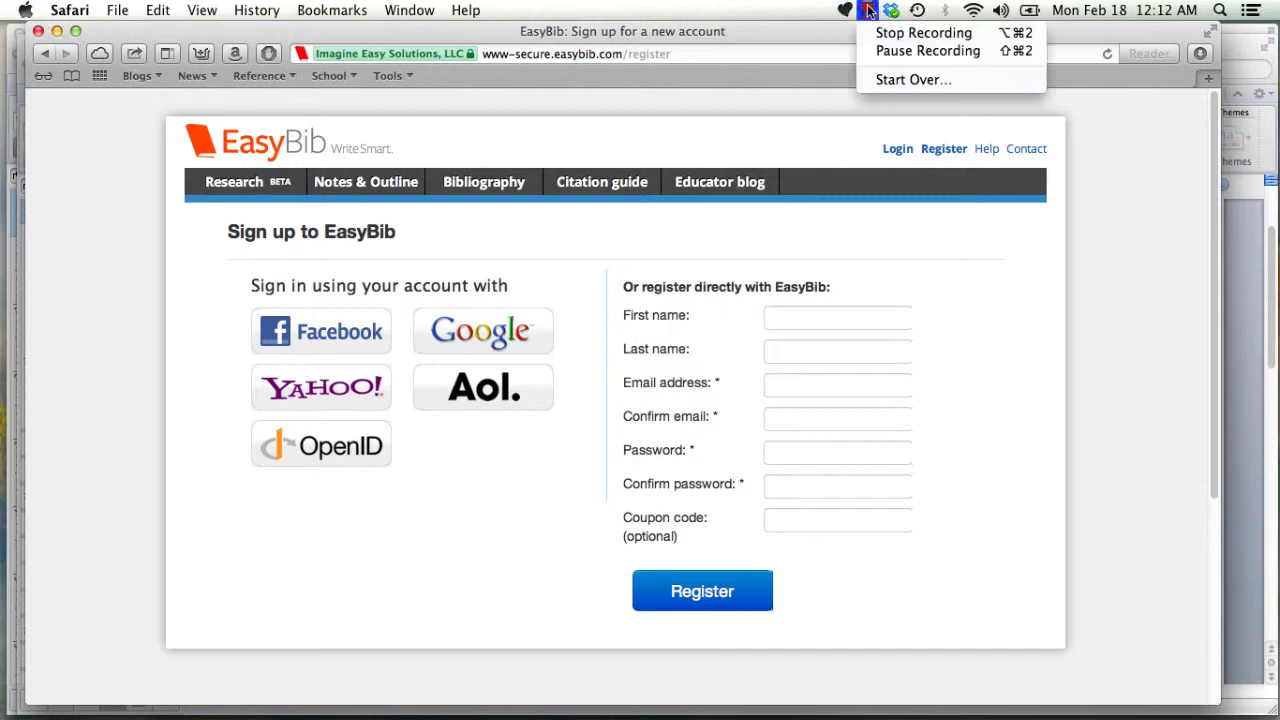
click(878, 51)
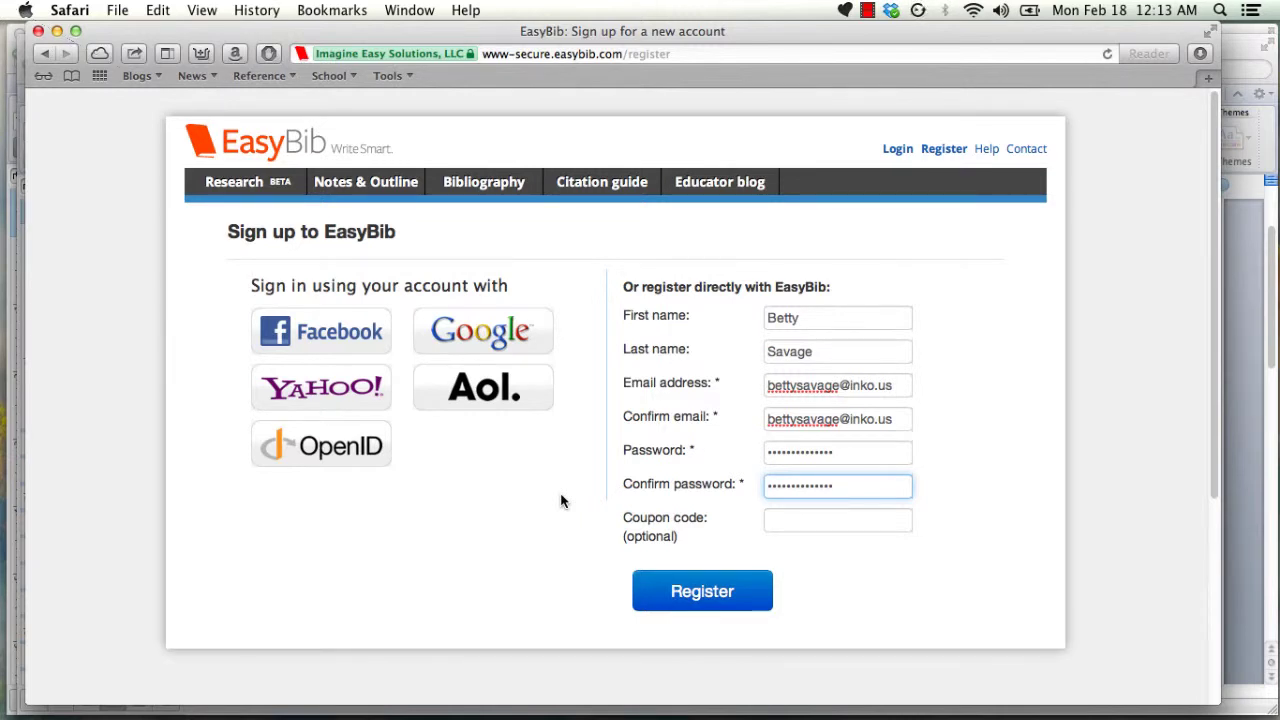
click(670, 597)
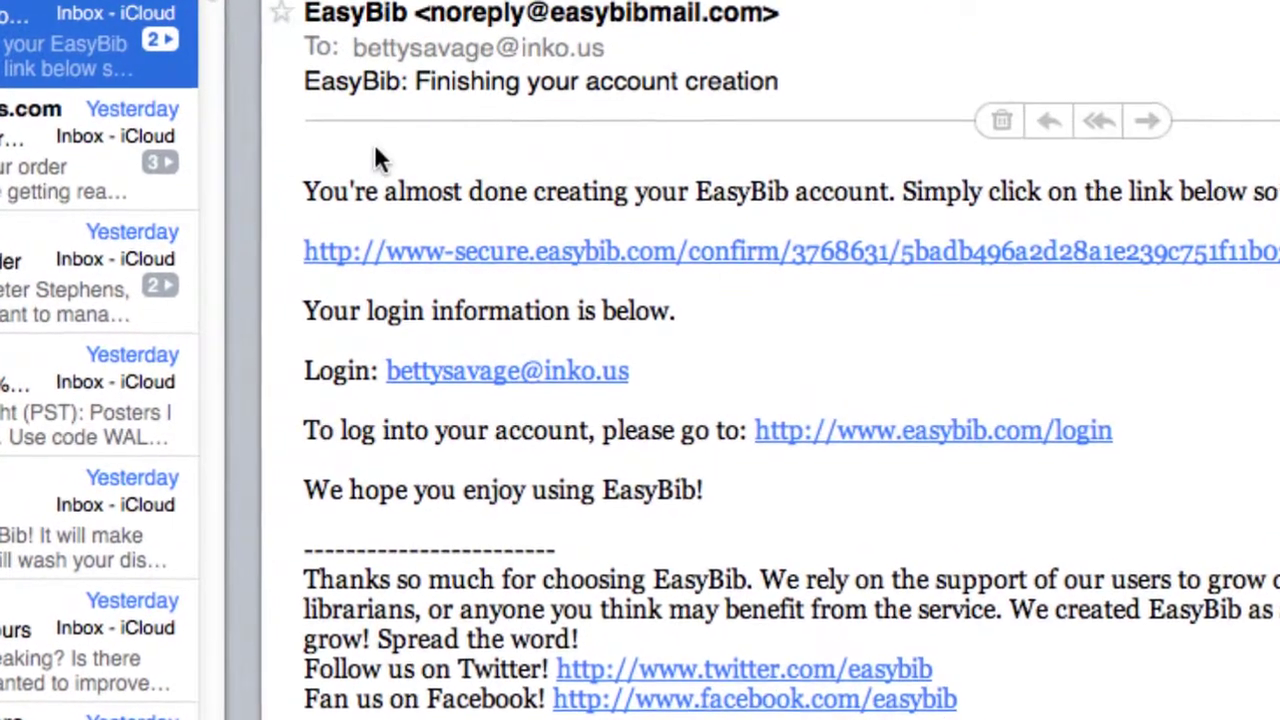
- Confirm the account, create the MLA 7 project 'History research', and open its bibliography
click(563, 251)
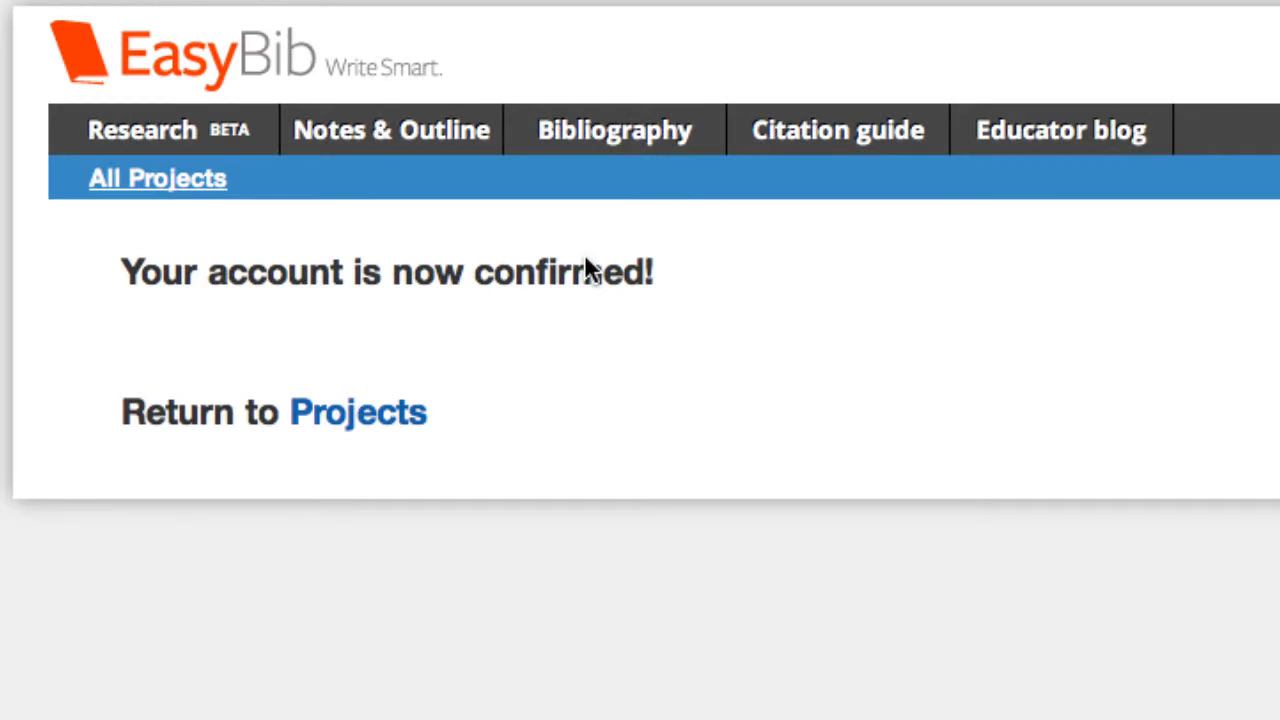
click(385, 418)
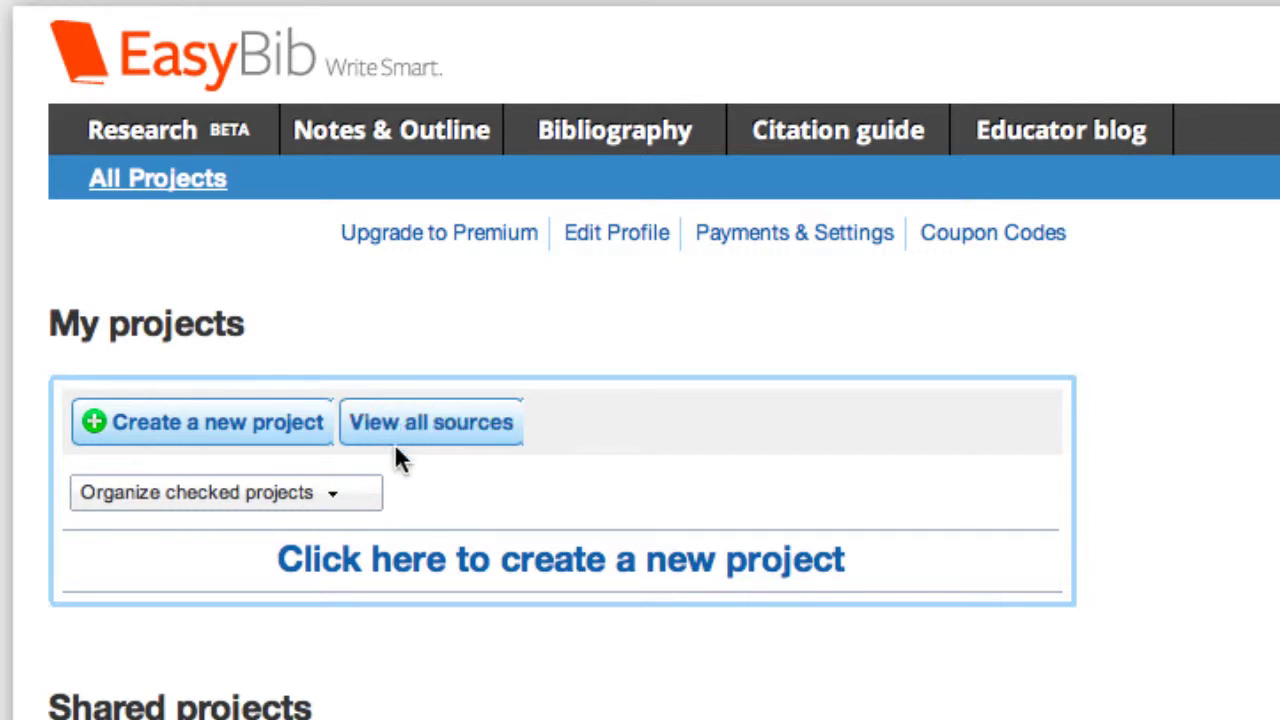
click(490, 558)
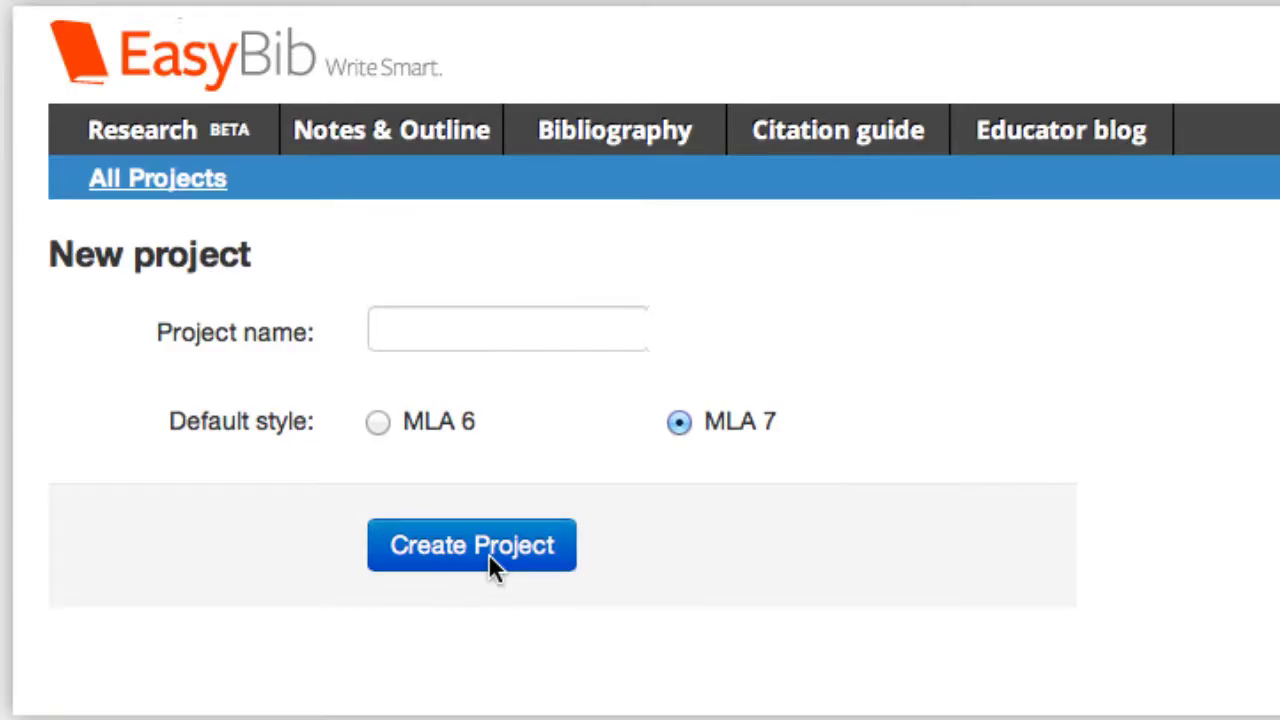
click(432, 333)
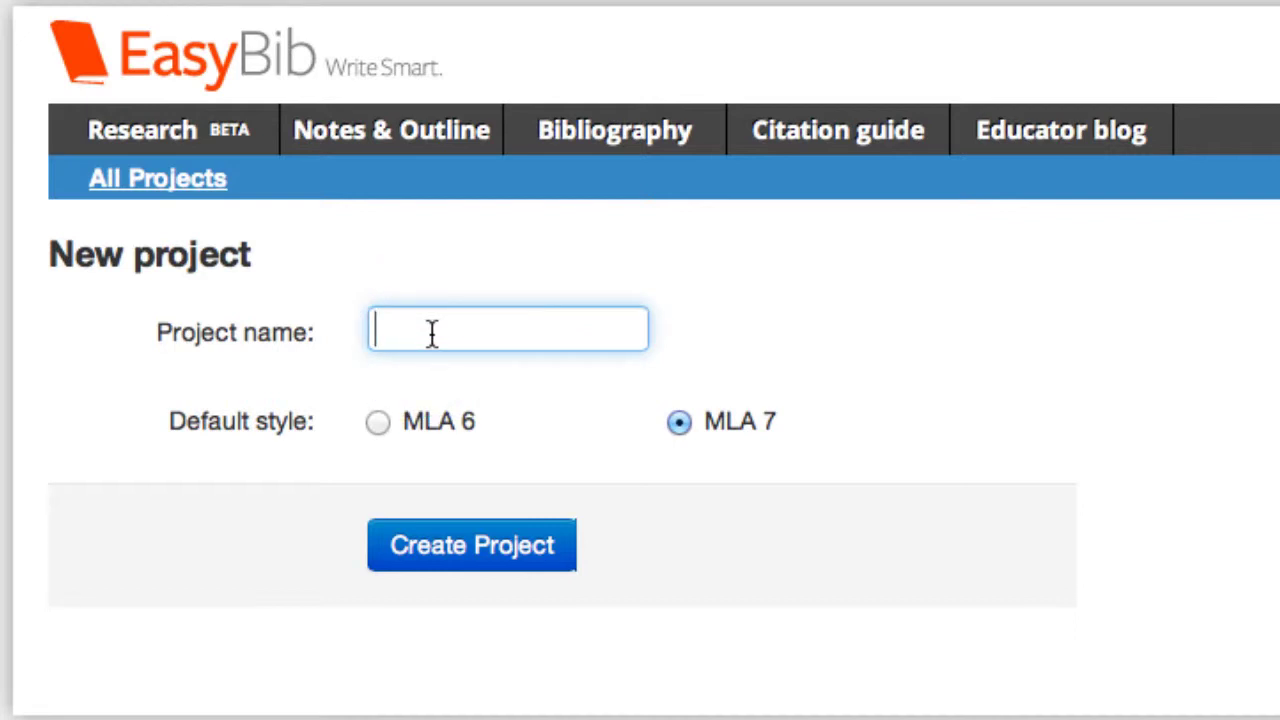
text(History research)
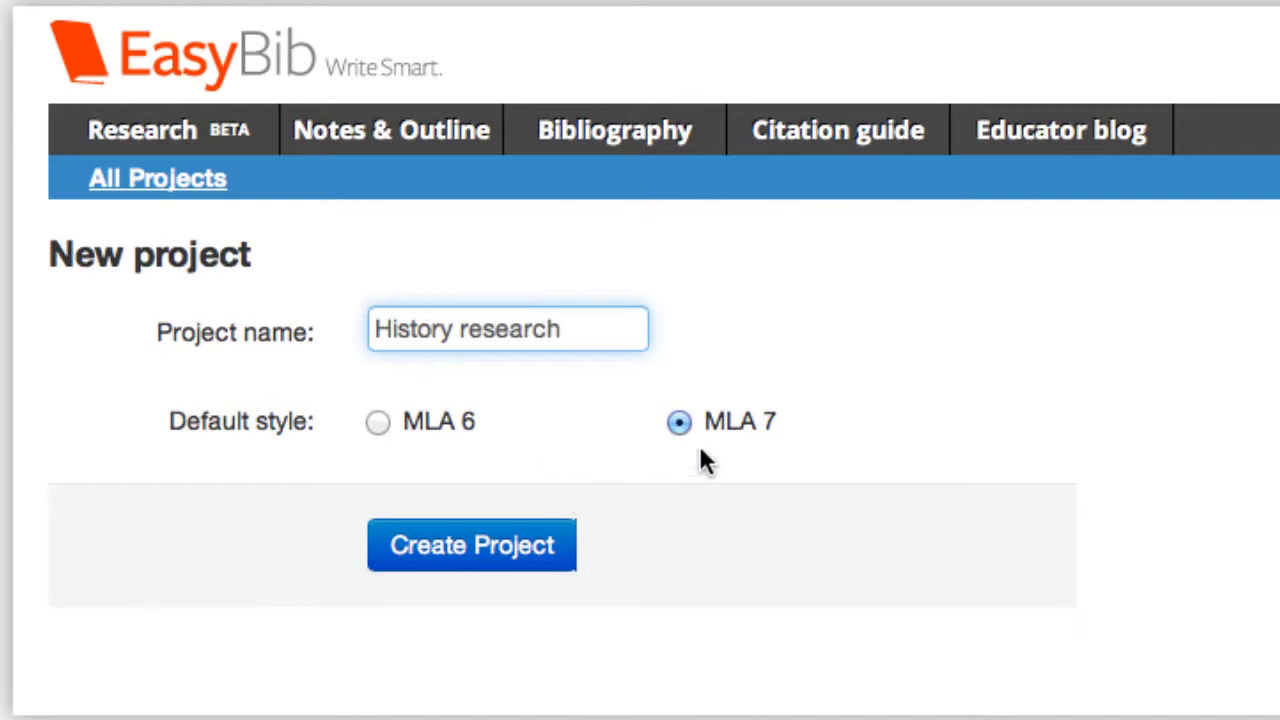
click(536, 549)
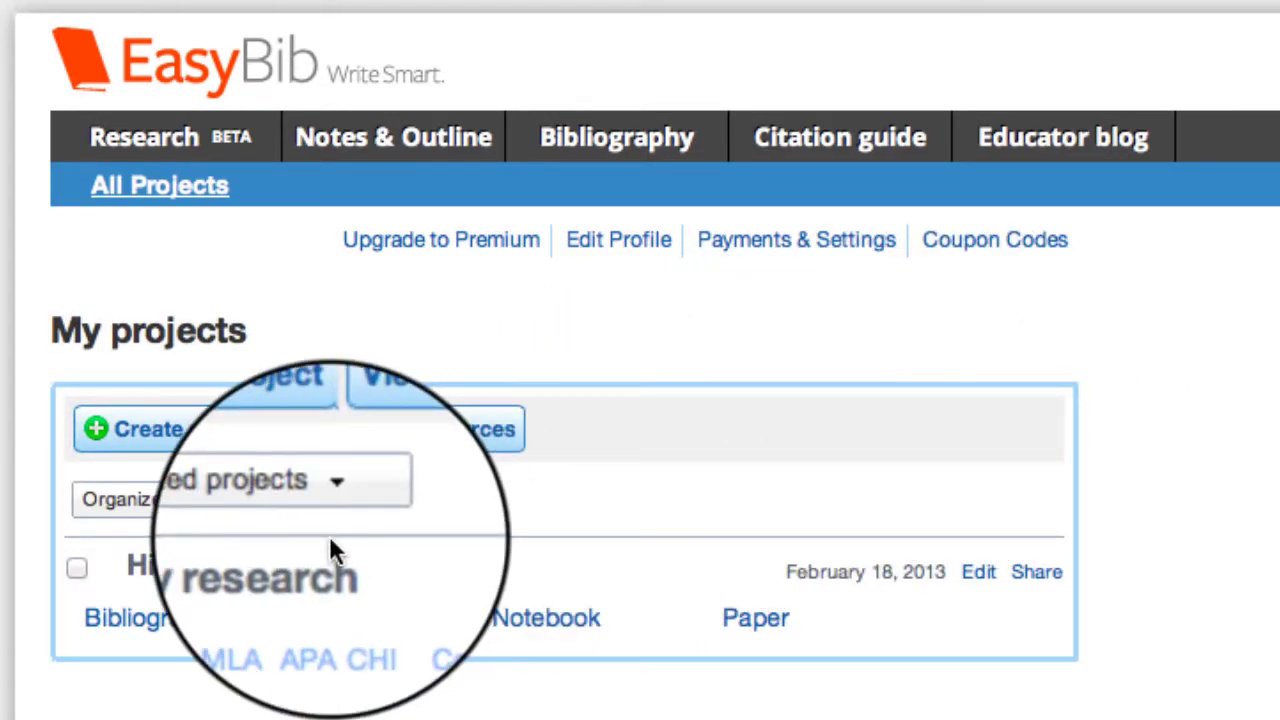
click(193, 625)
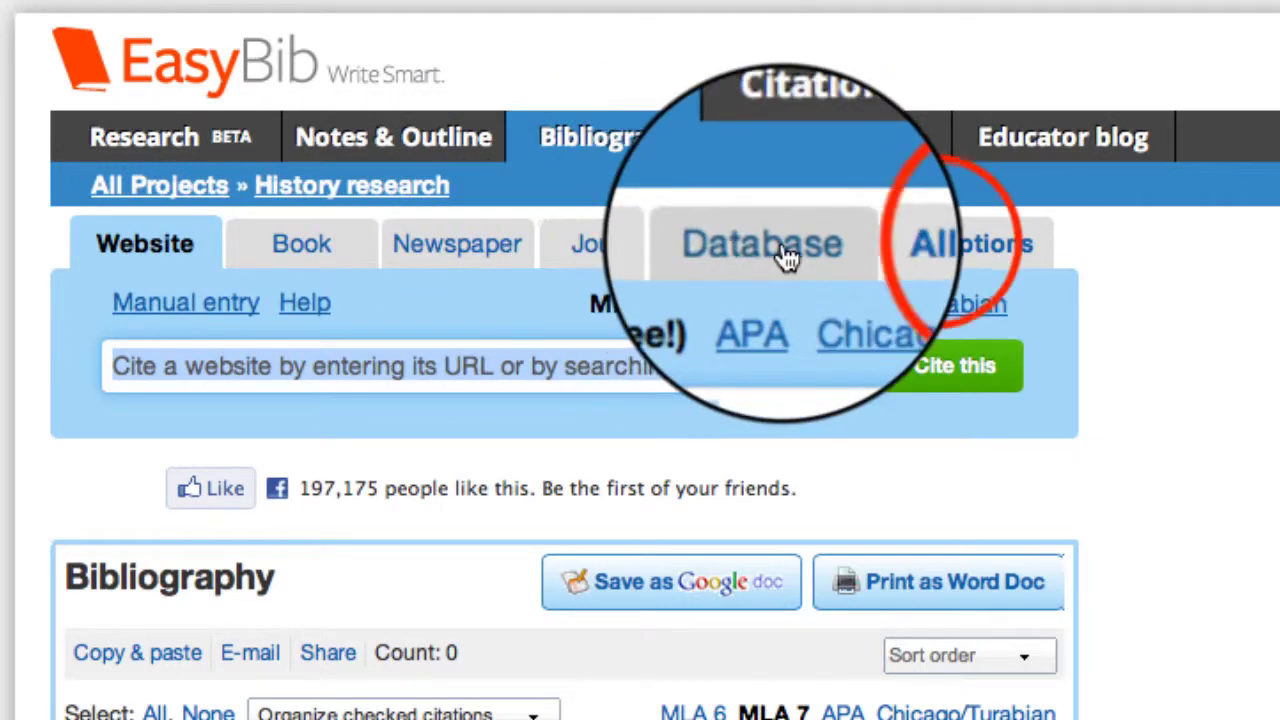
- Browse all 59 citation source types, then close the full list
click(940, 250)
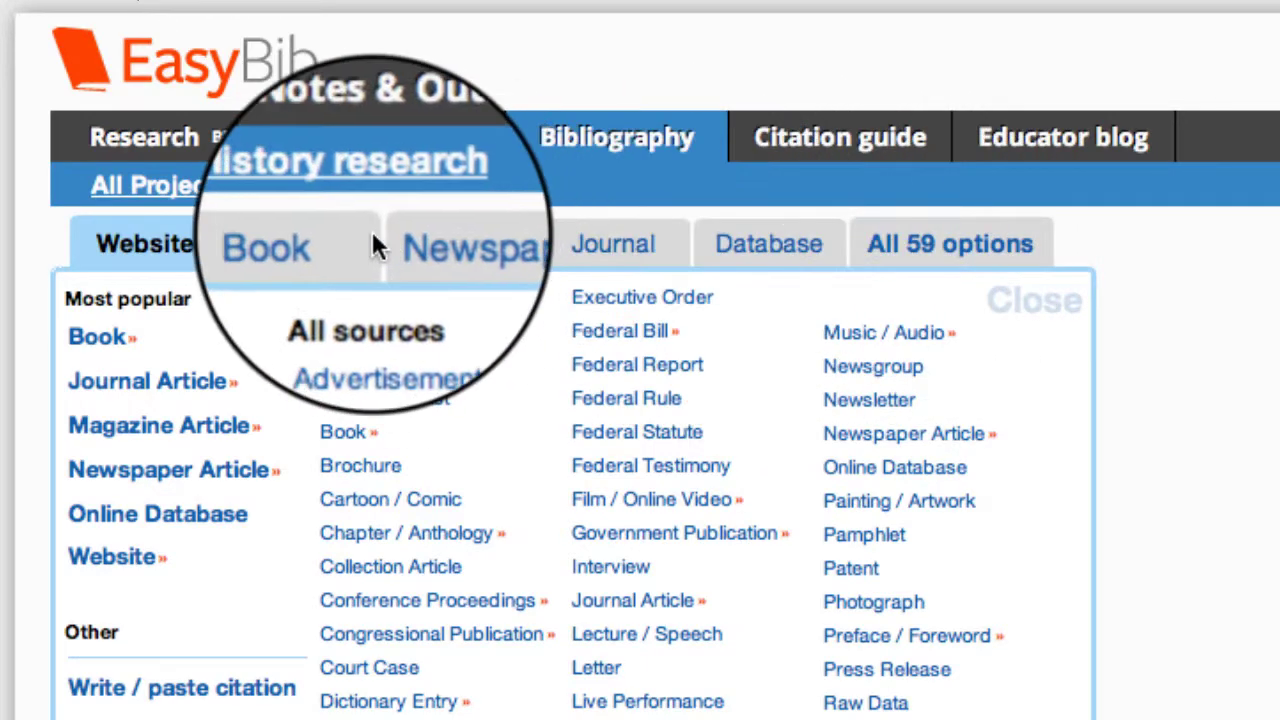
click(286, 245)
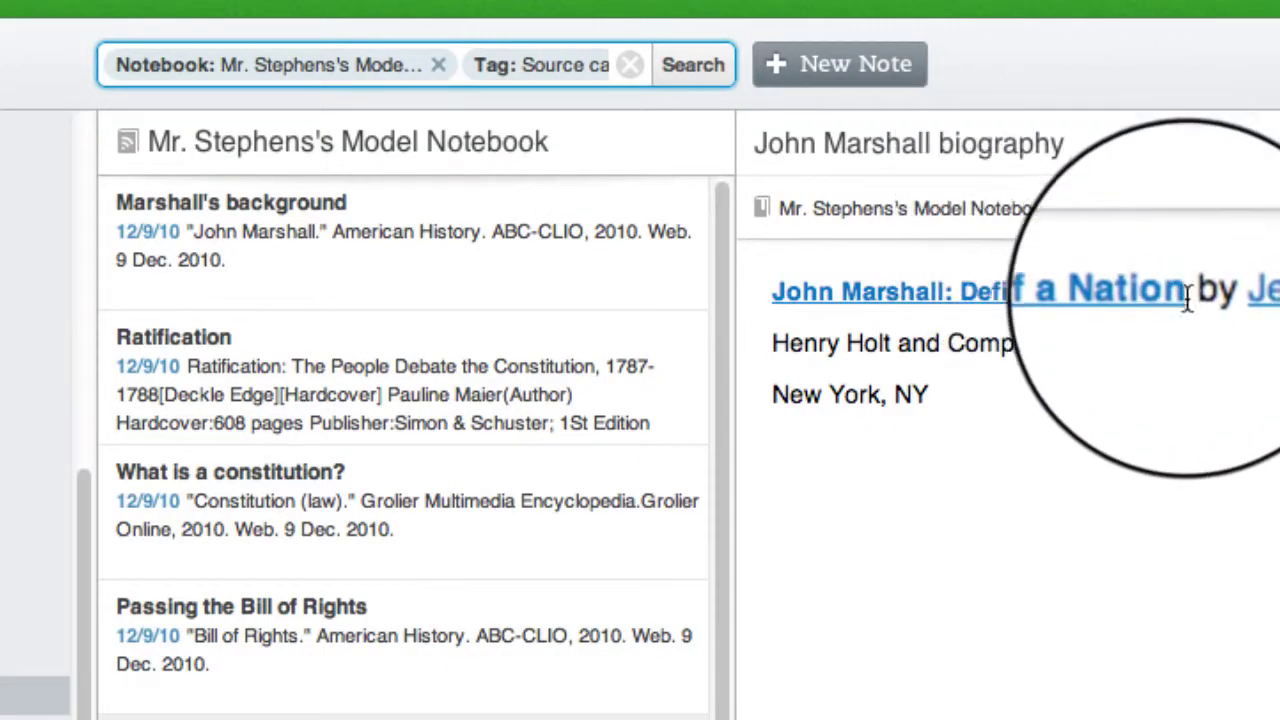
- Select the title 'John Marshall: Definer of a Nation' in the Evernote biography note
click(1193, 292)
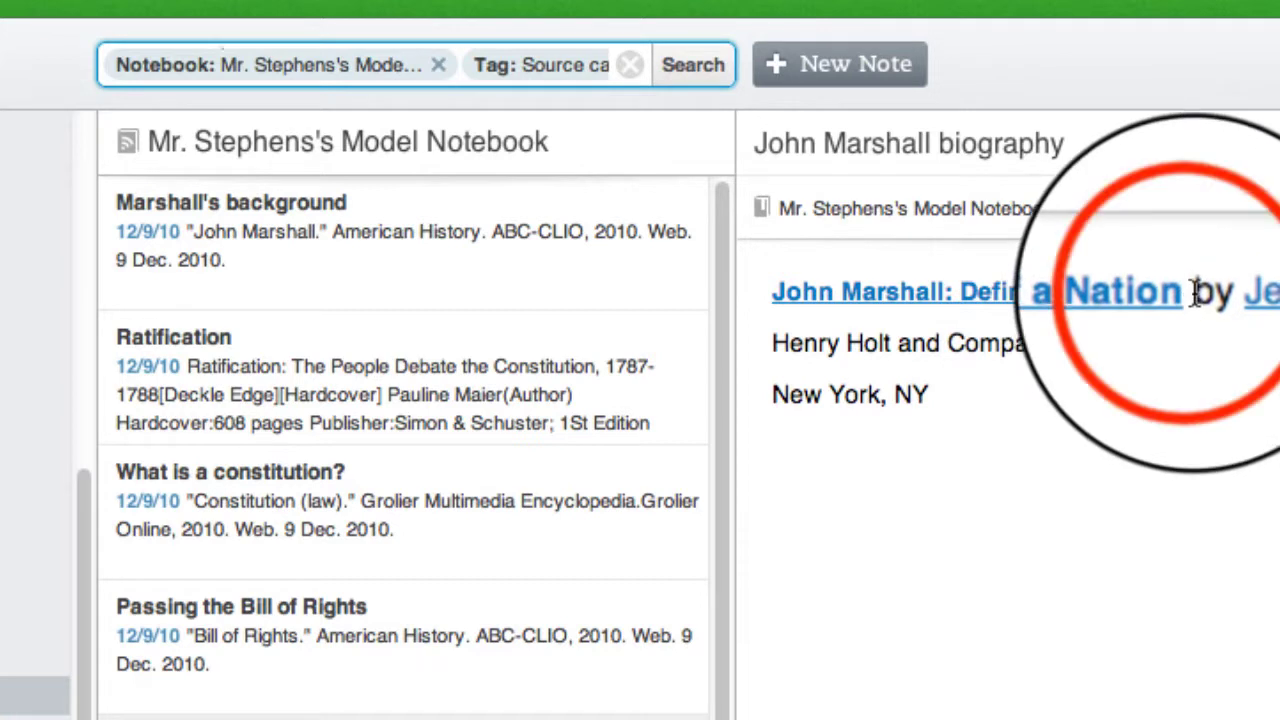
drag(1193, 292, 779, 303)
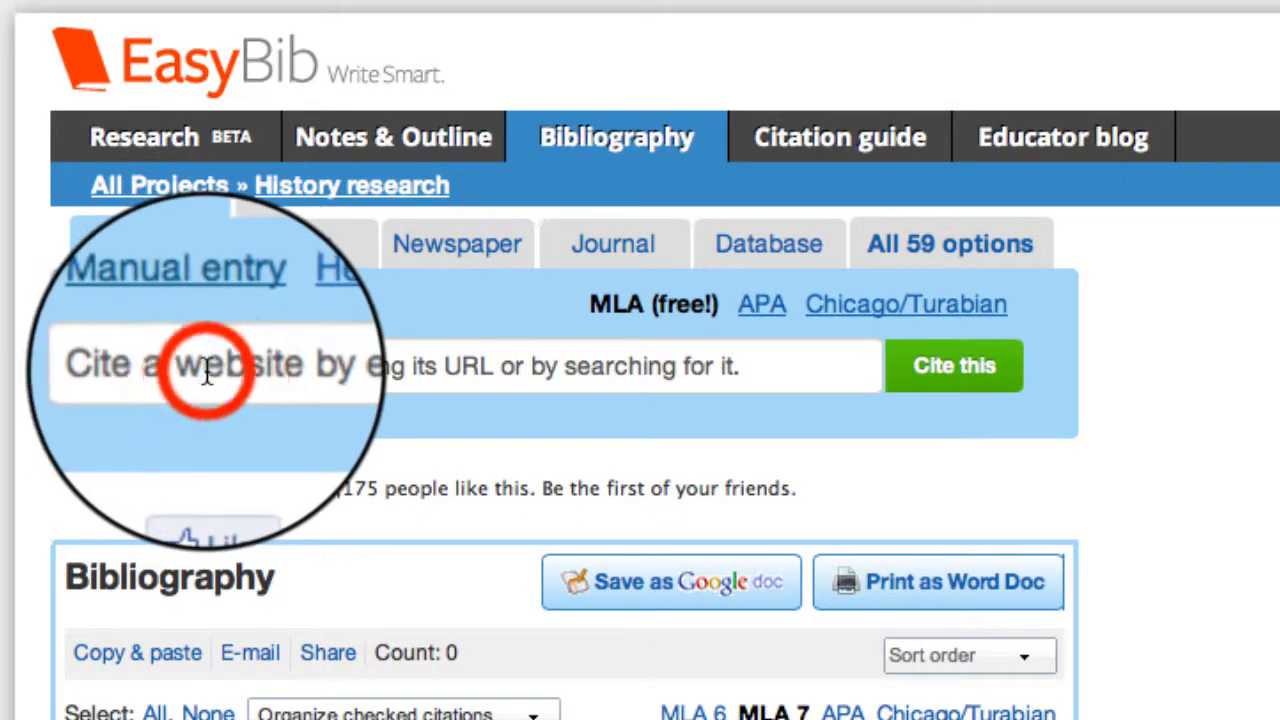
- Search EasyBib's Book sources for 'John Marshall: Definer of a Nation' and select the matching result
click(206, 370)
click(280, 255)
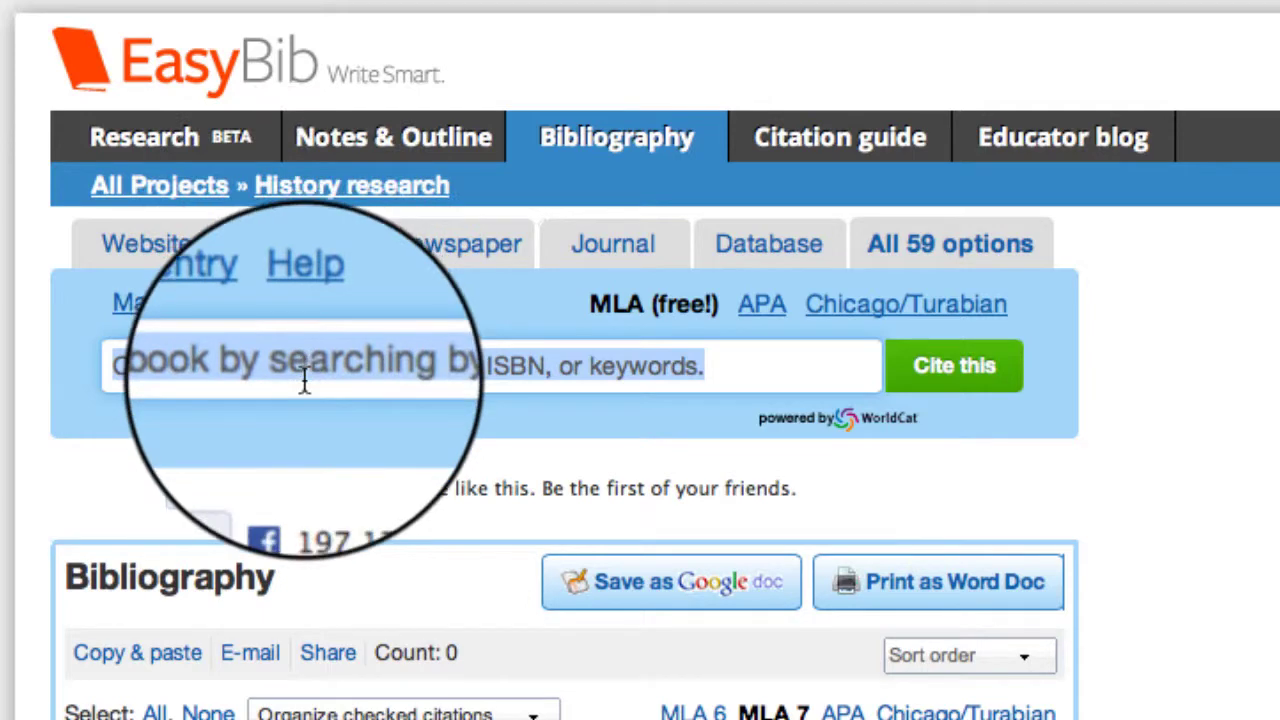
text(John Marshall: Definer of a Nation)
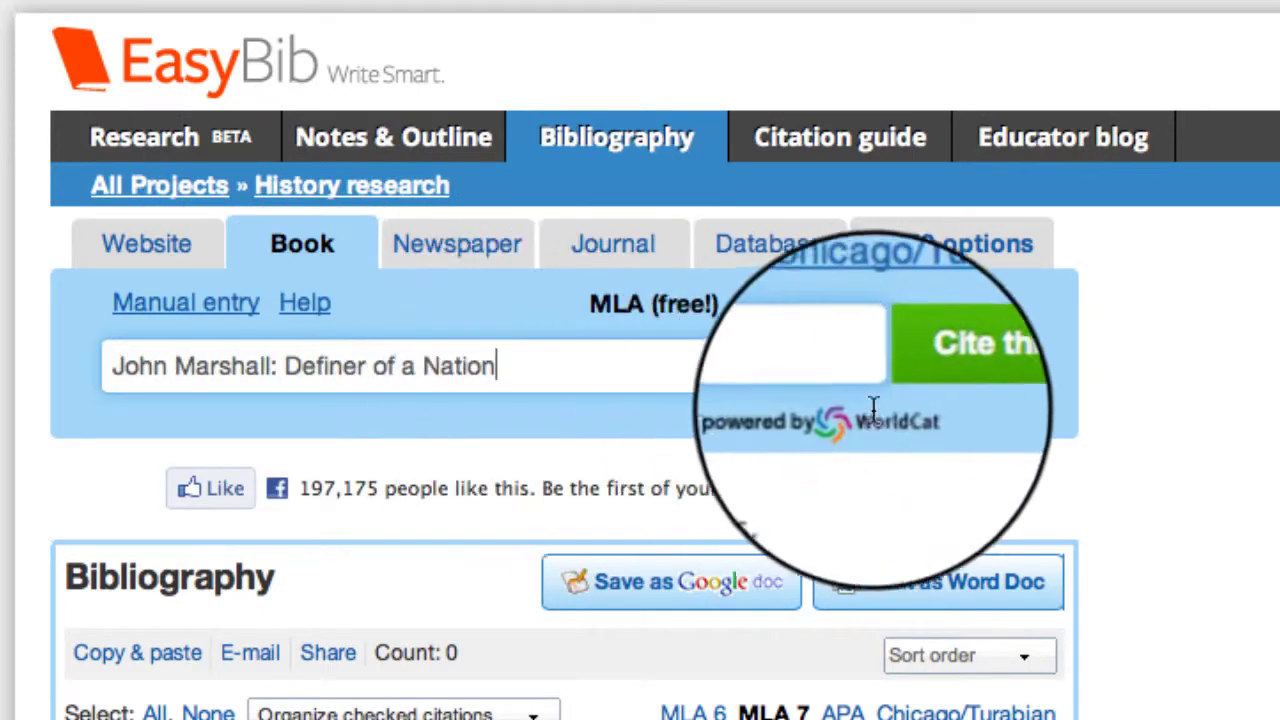
click(933, 392)
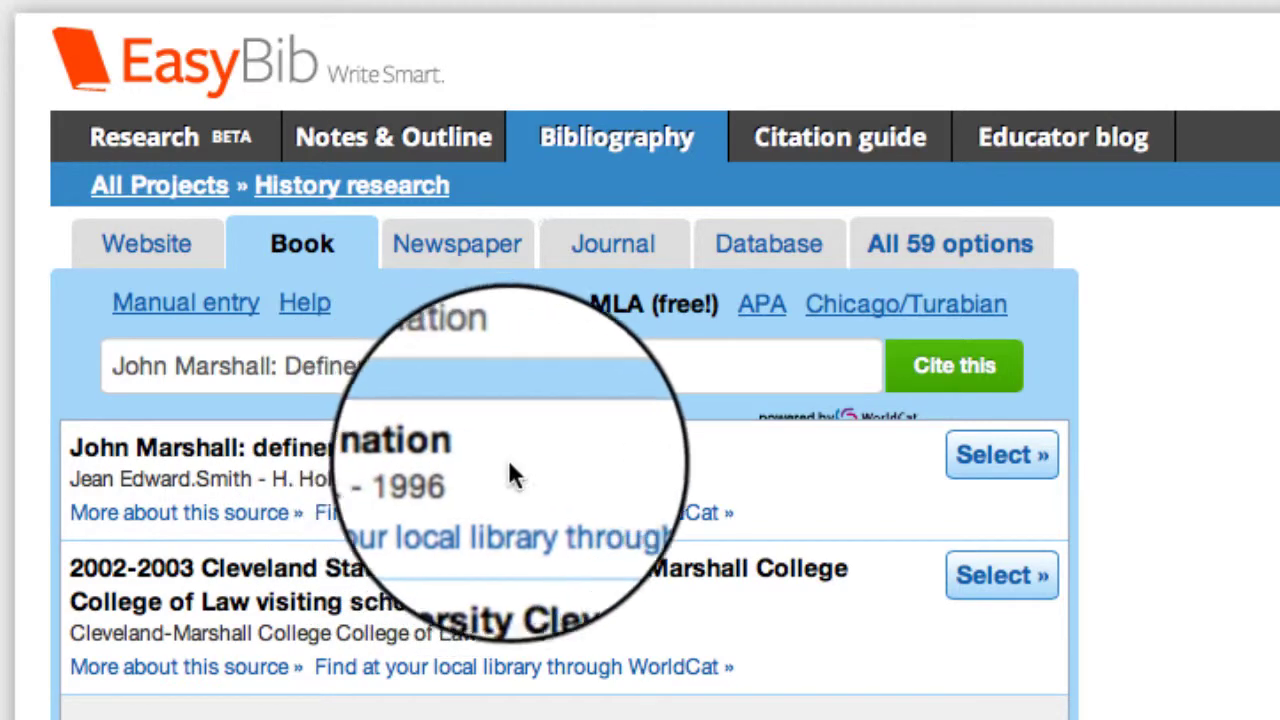
click(976, 452)
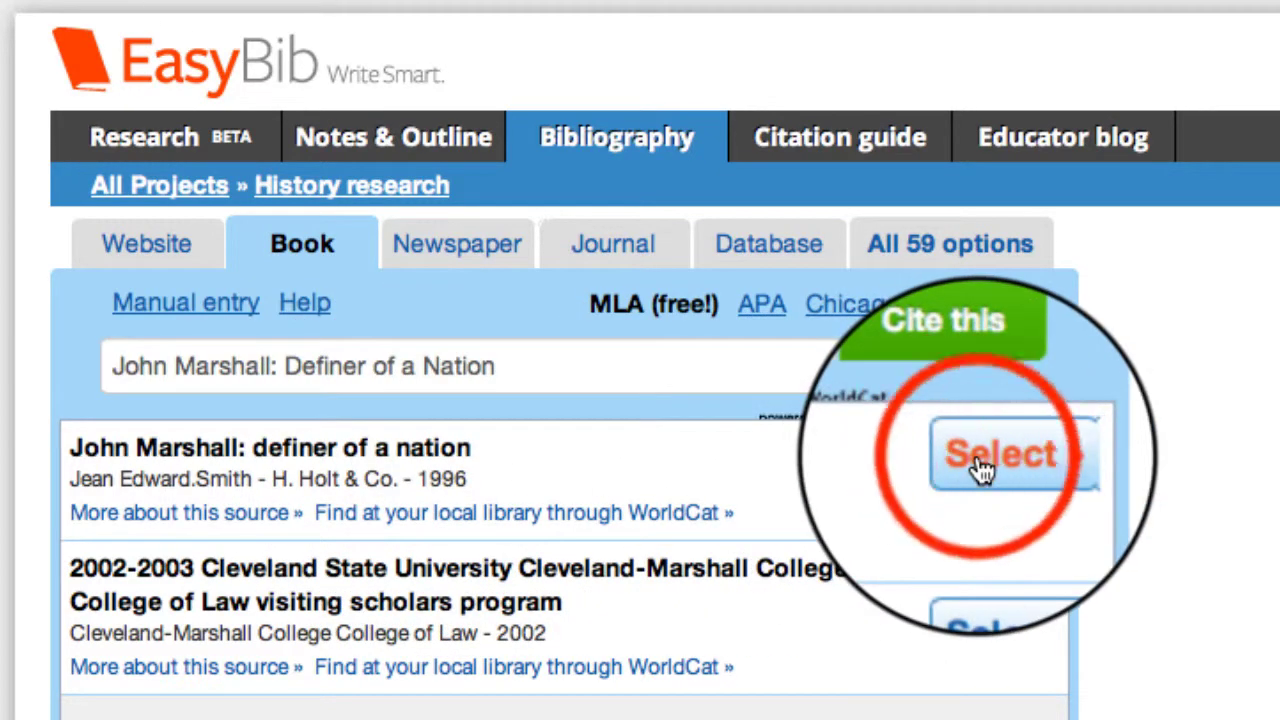
scroll(1026, 548, down, 8)
- Remove the extra 'H.' from the publisher name and create the book citation
scroll(1035, 566, down, 5)
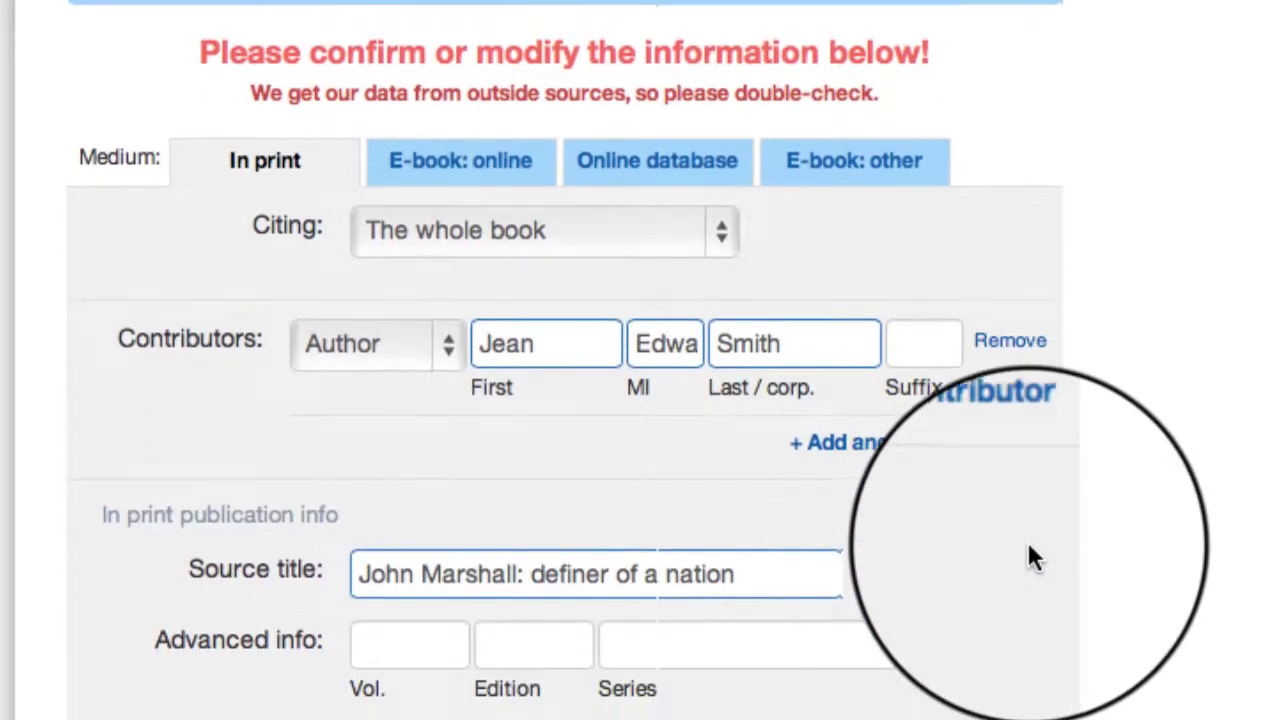
scroll(900, 345, down, 1)
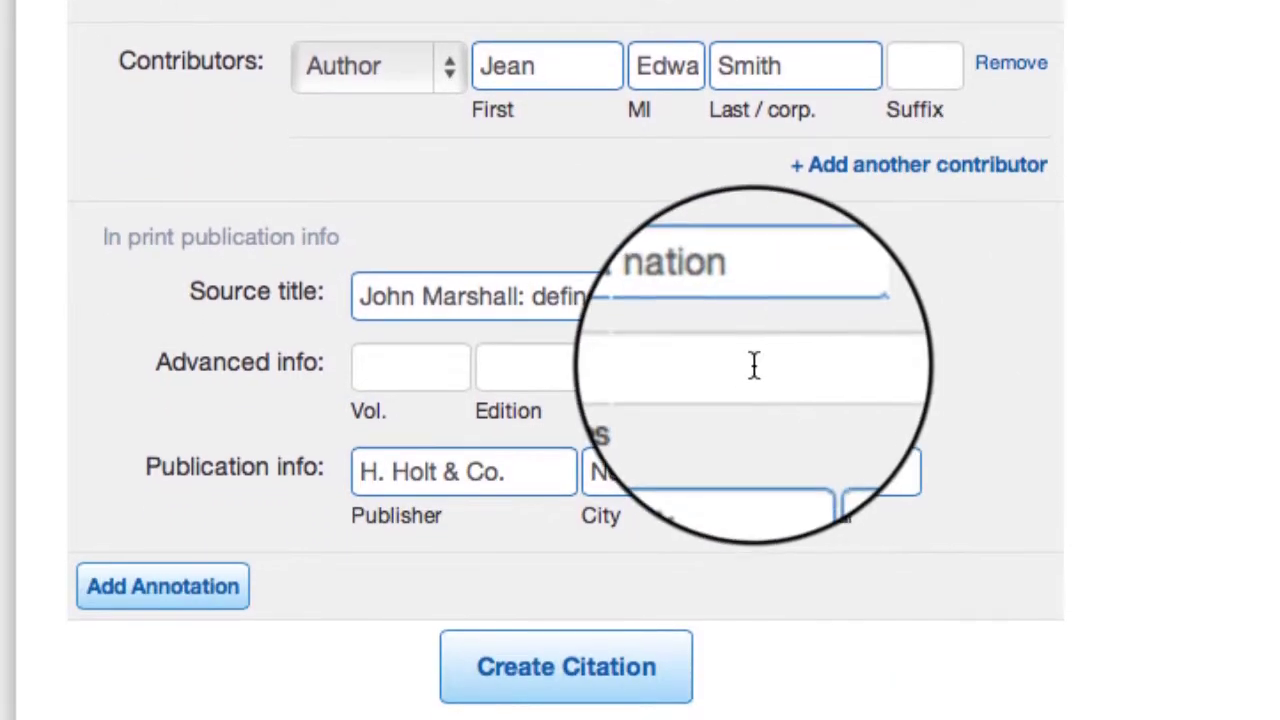
click(512, 455)
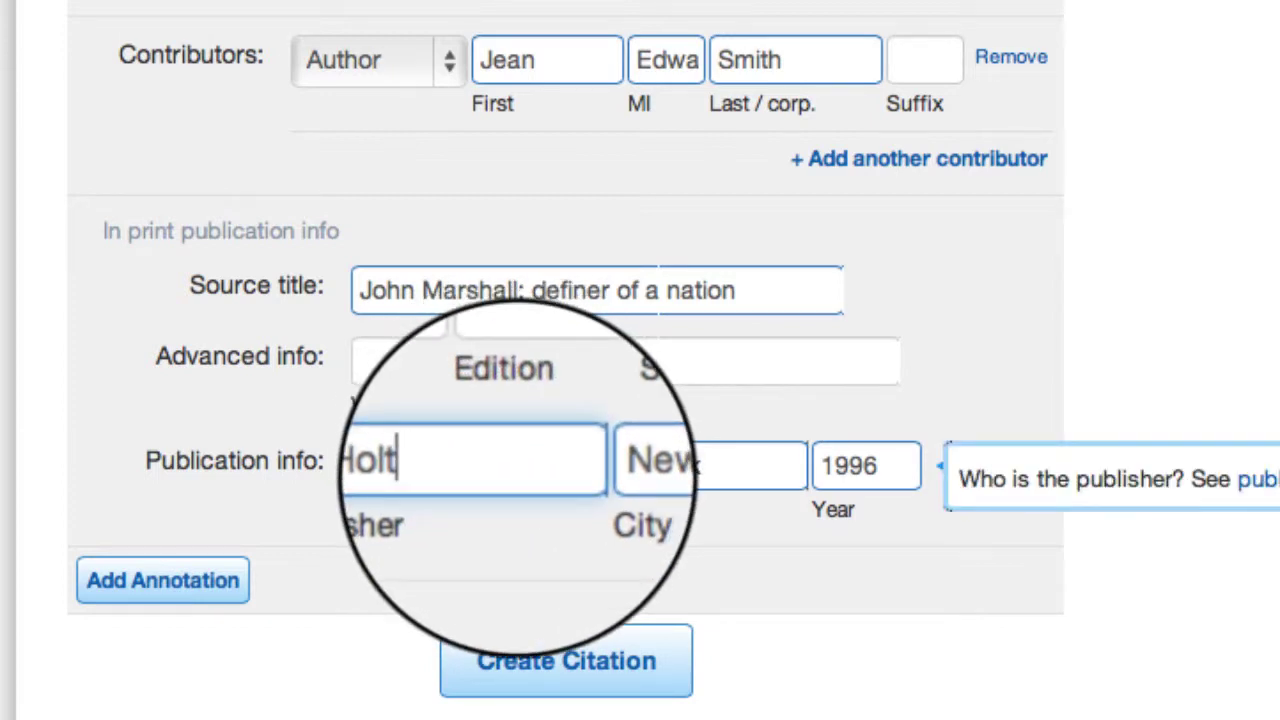
click(393, 465)
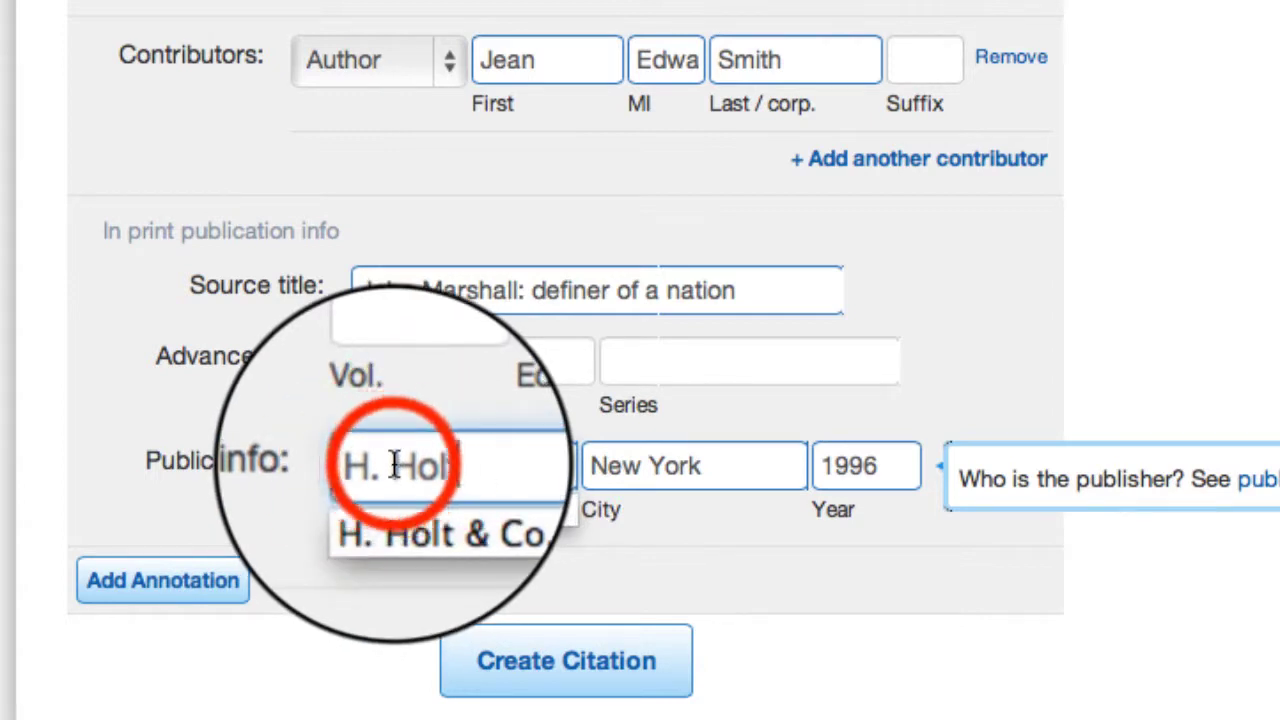
key(BackSpace)
key(BackSpace)
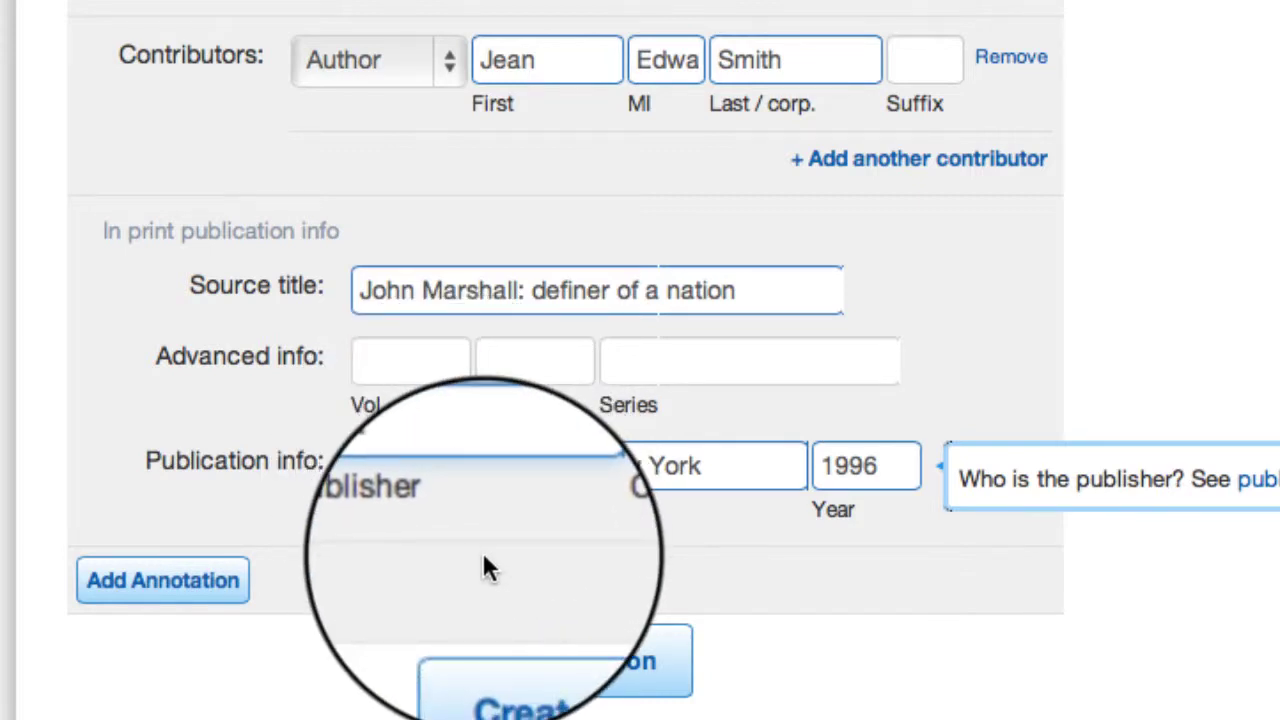
click(529, 686)
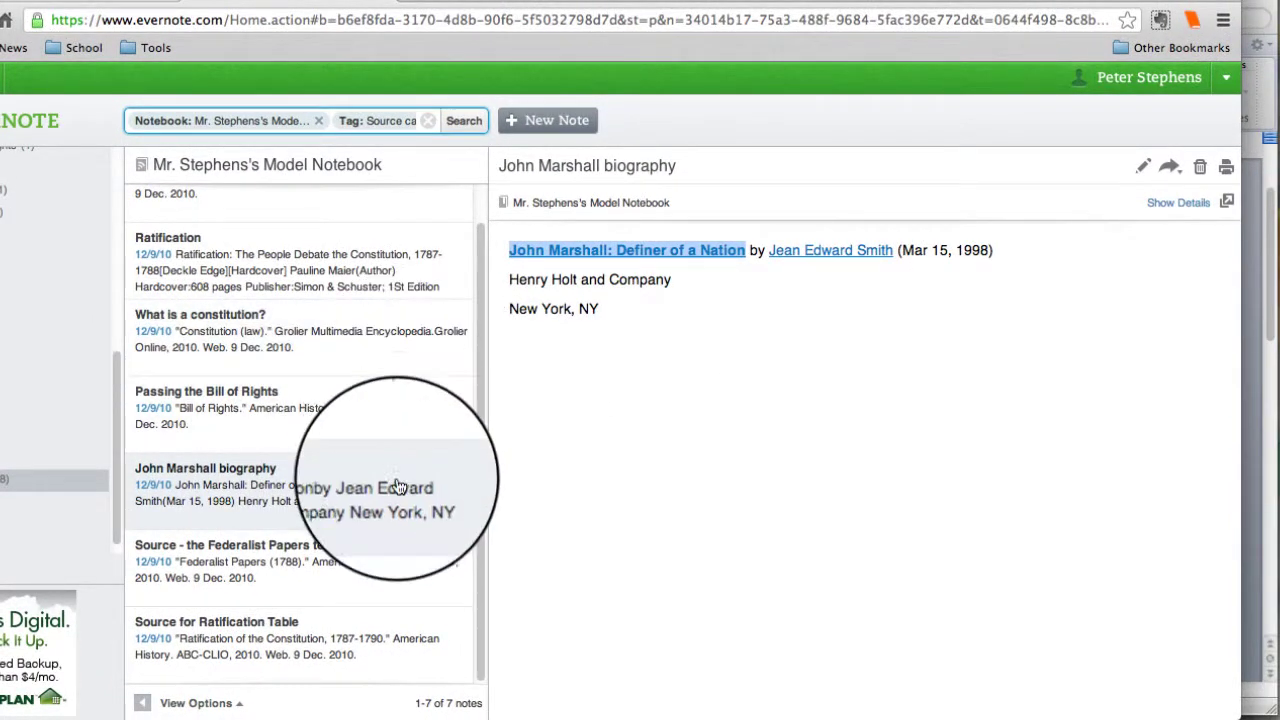
- Leave the Evernote note list and return to the EasyBib bibliography
scroll(399, 486, up, 1)
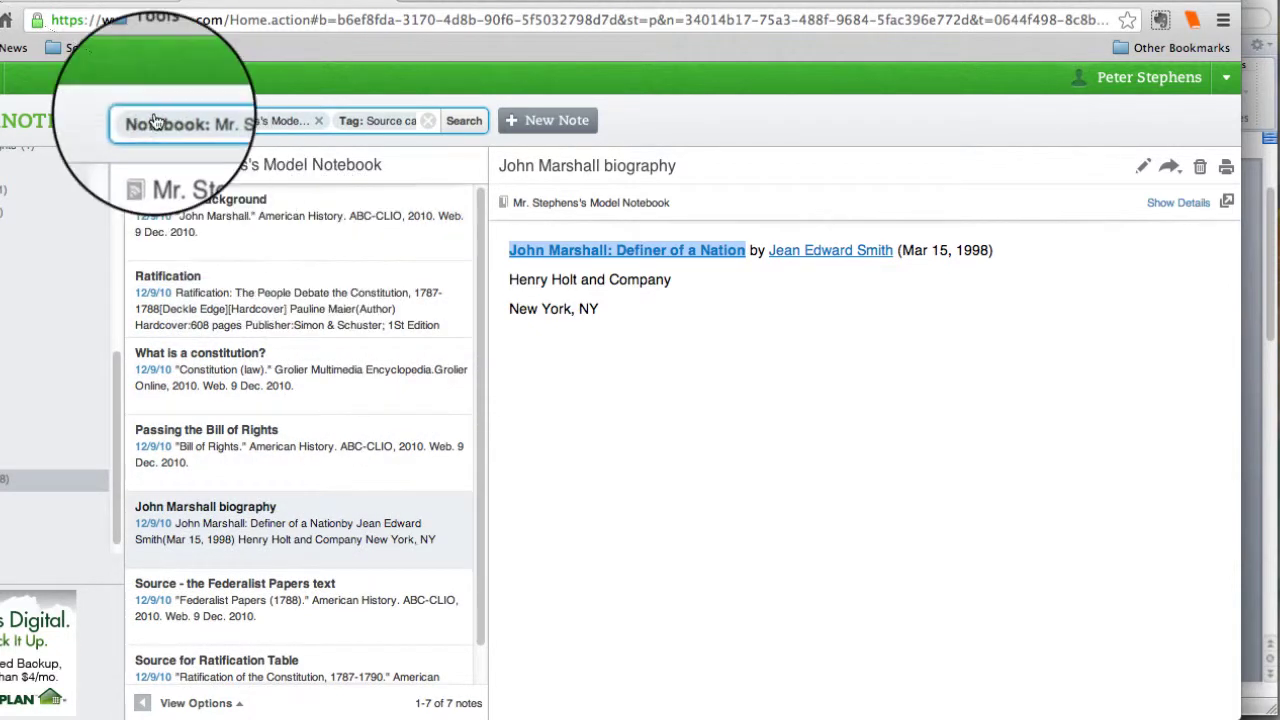
click(85, 3)
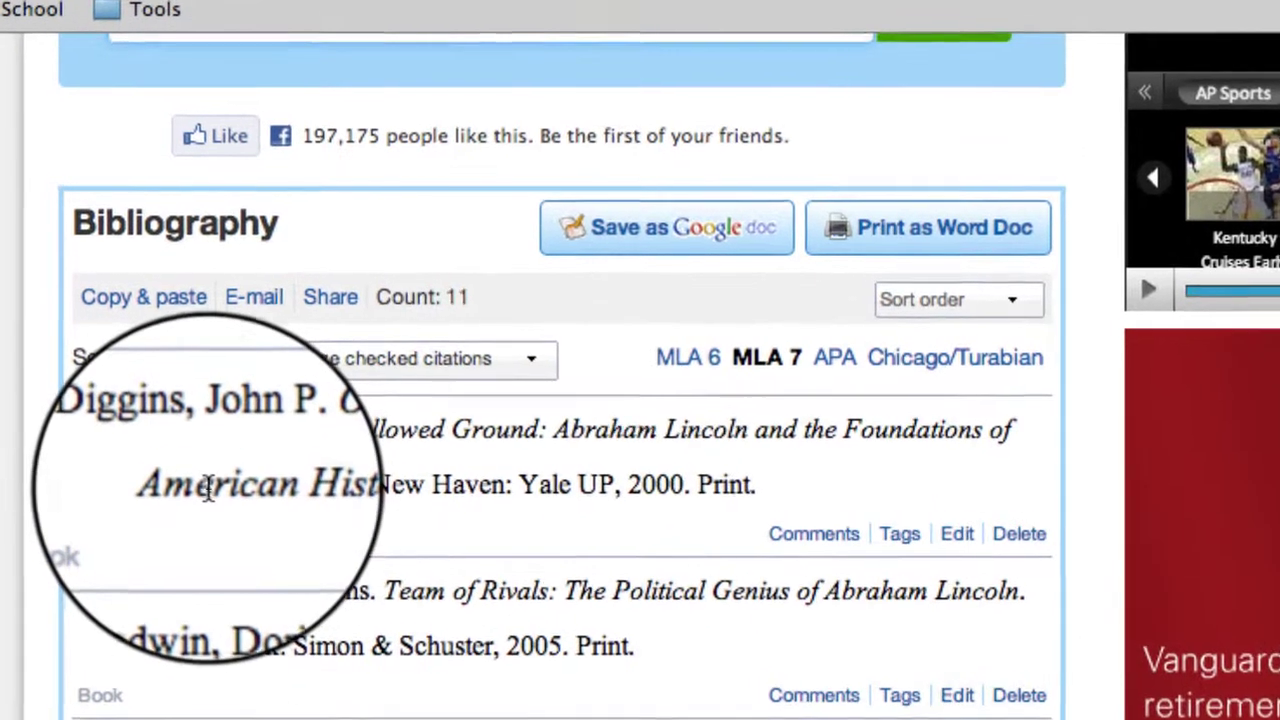
- Export the bibliography as a Word RTF file and open the downloaded file
scroll(206, 490, down, 2)
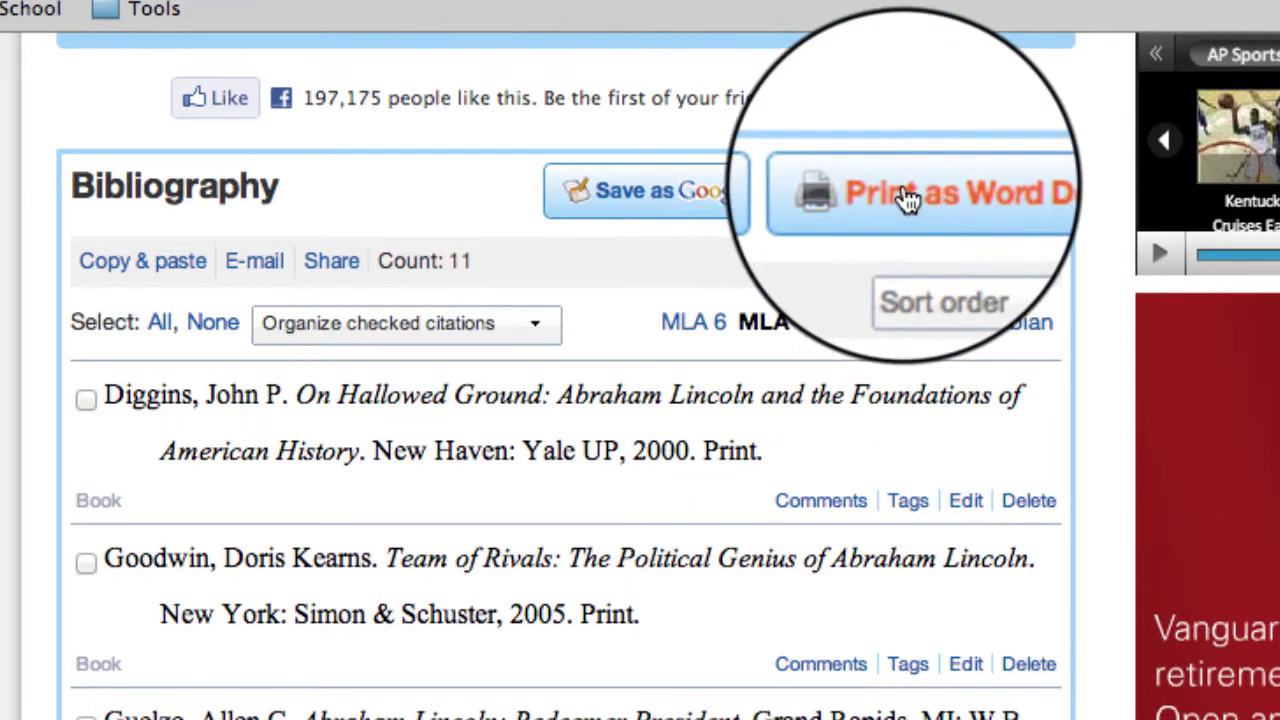
click(907, 198)
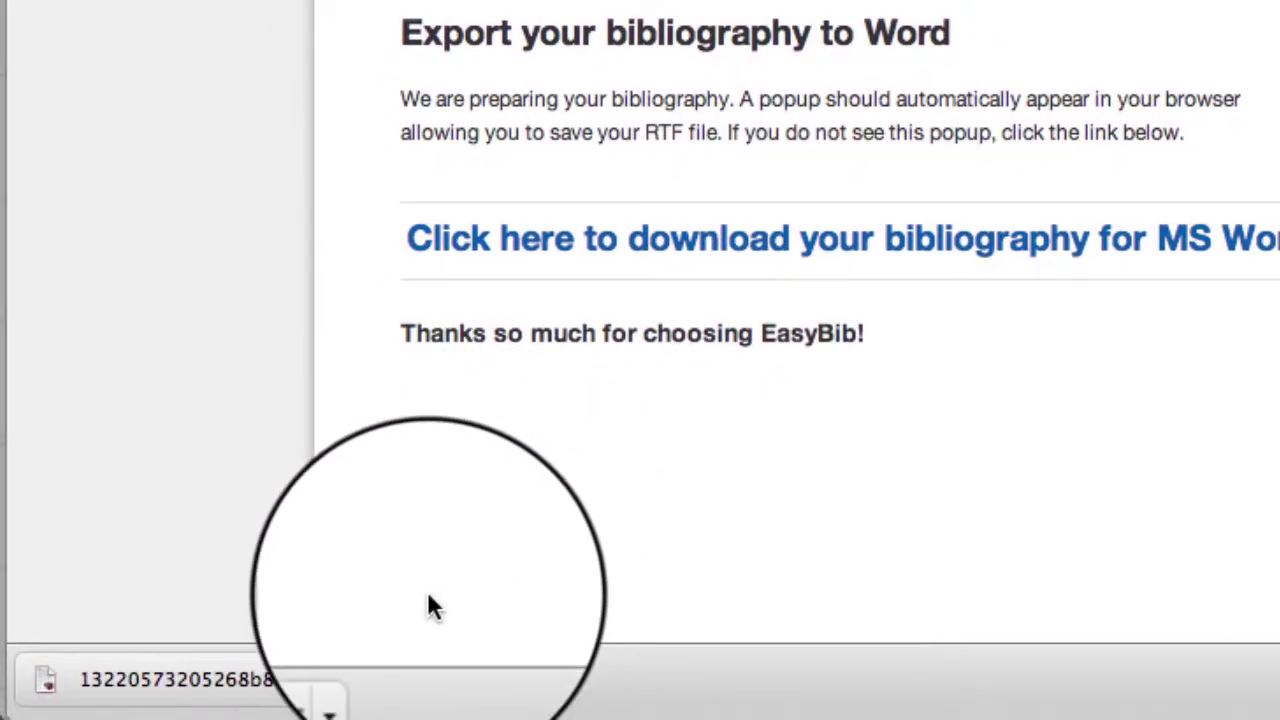
click(363, 681)
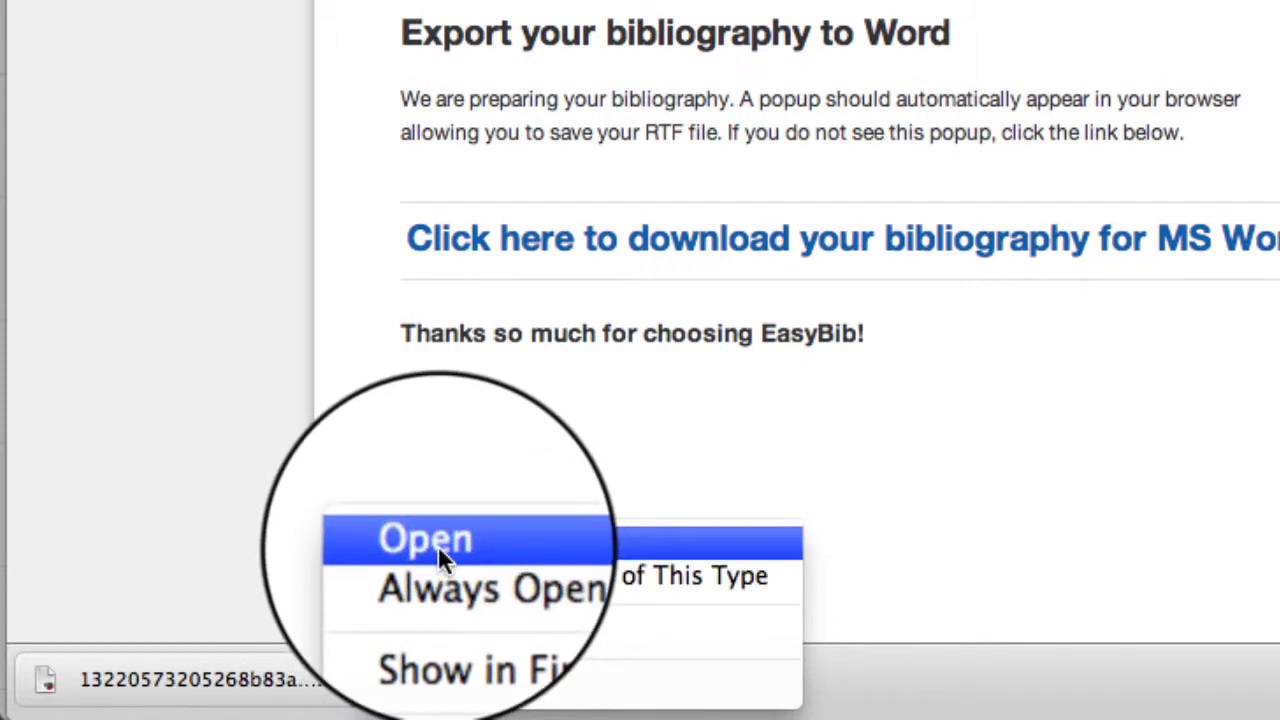
click(438, 548)
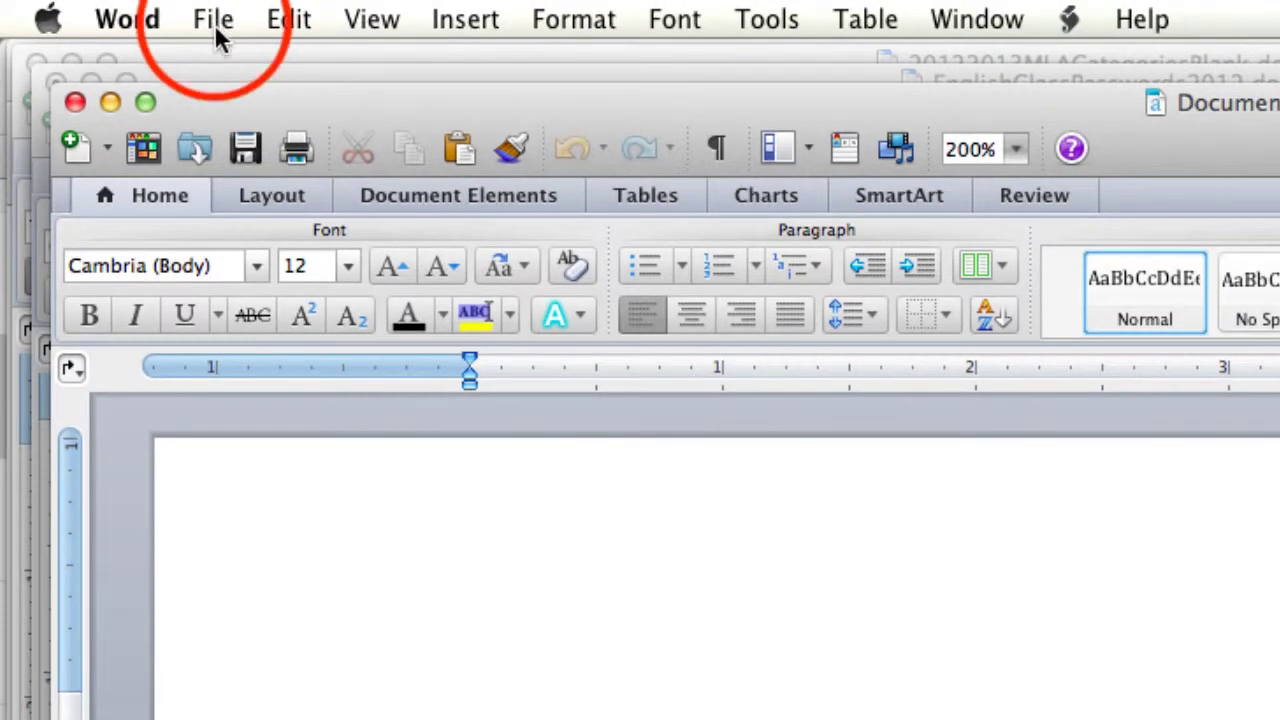
- Save the blank document as WorksCited.docx in School > Critic, replacing the name Document1
click(217, 28)
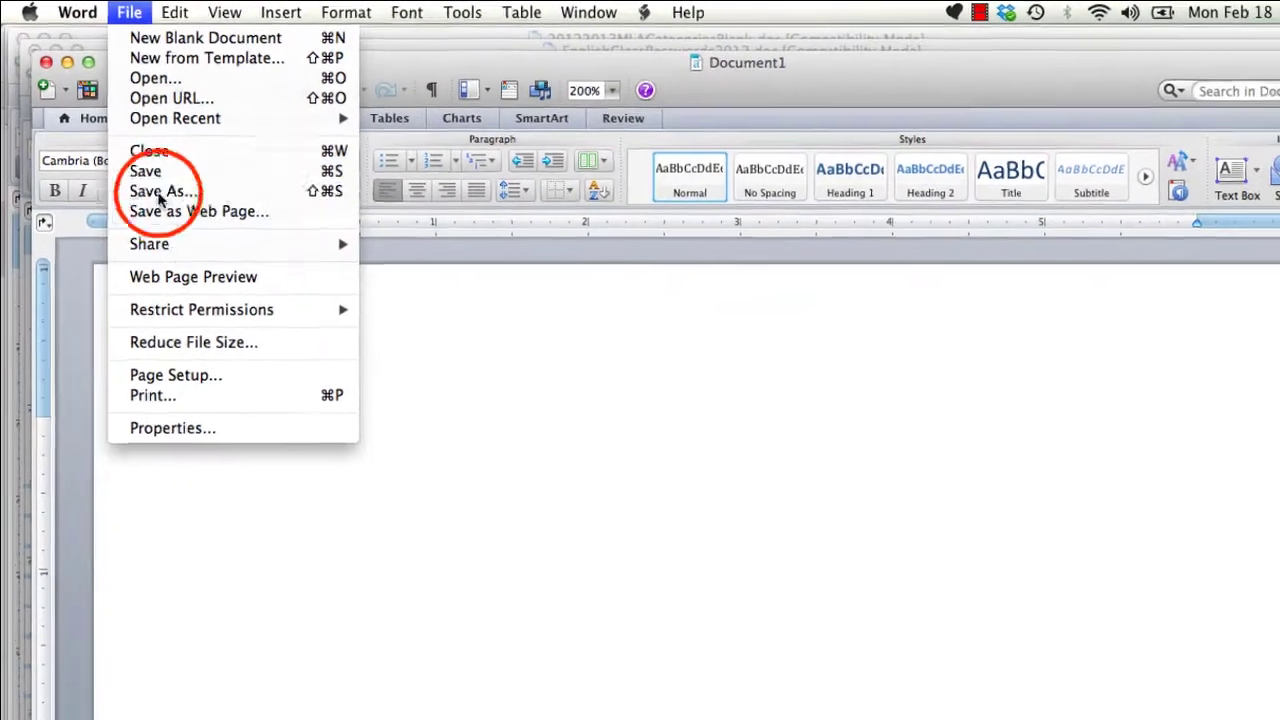
click(180, 216)
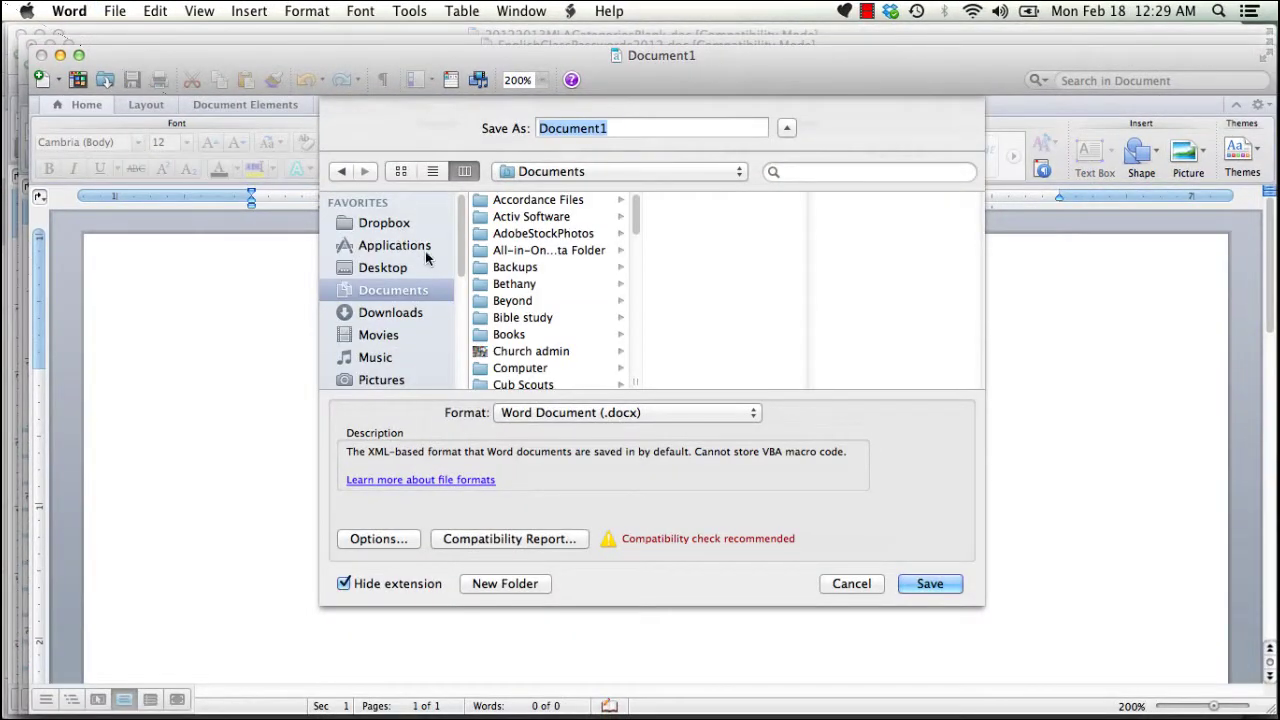
scroll(535, 322, down, 5)
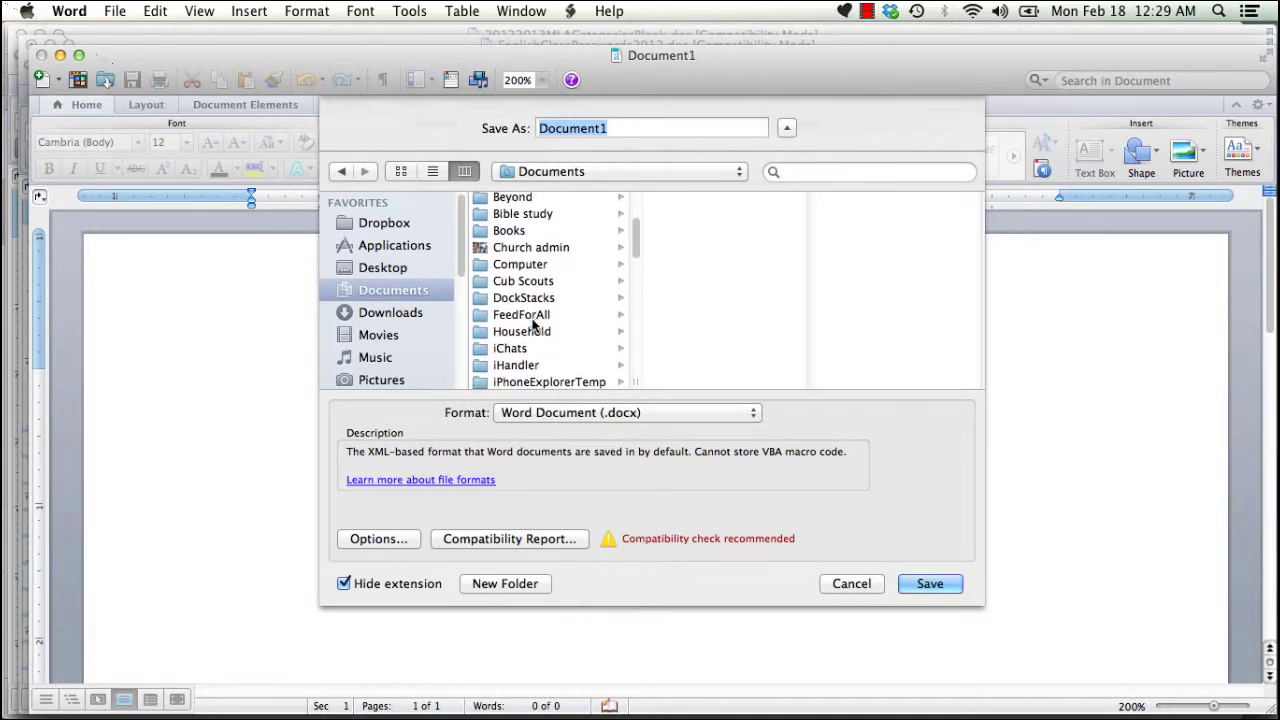
scroll(404, 370, down, 5)
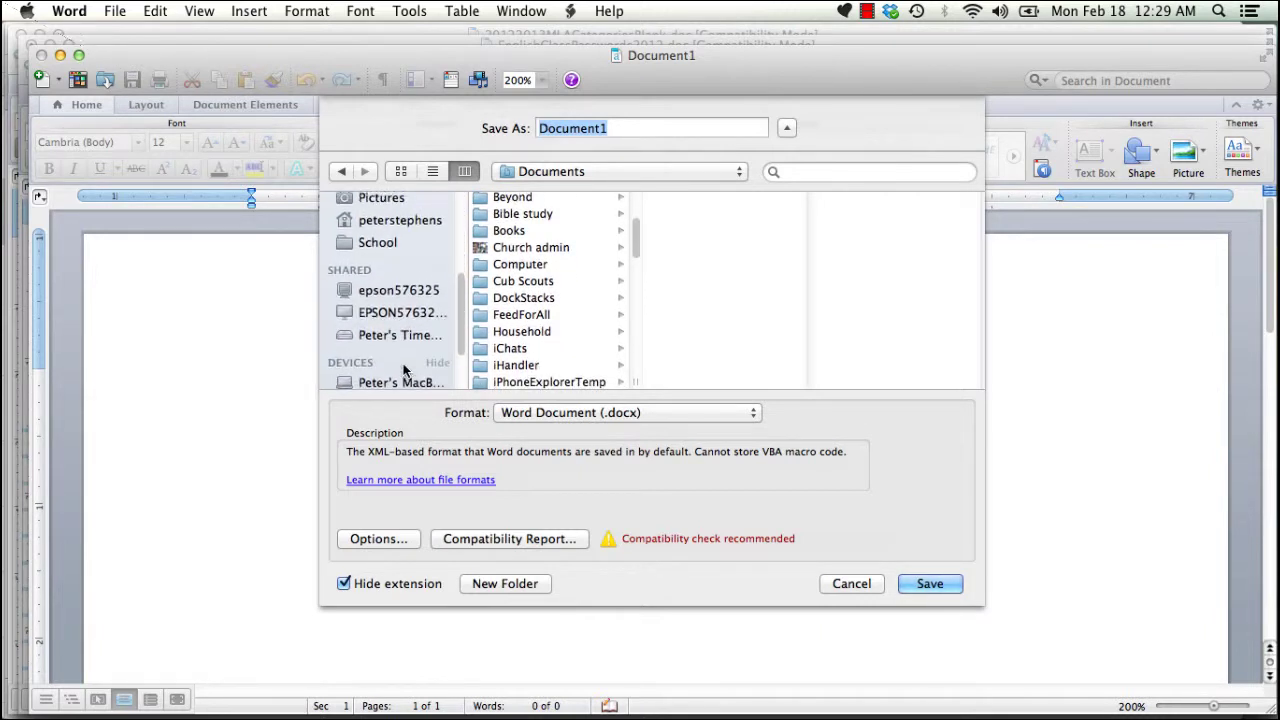
click(373, 250)
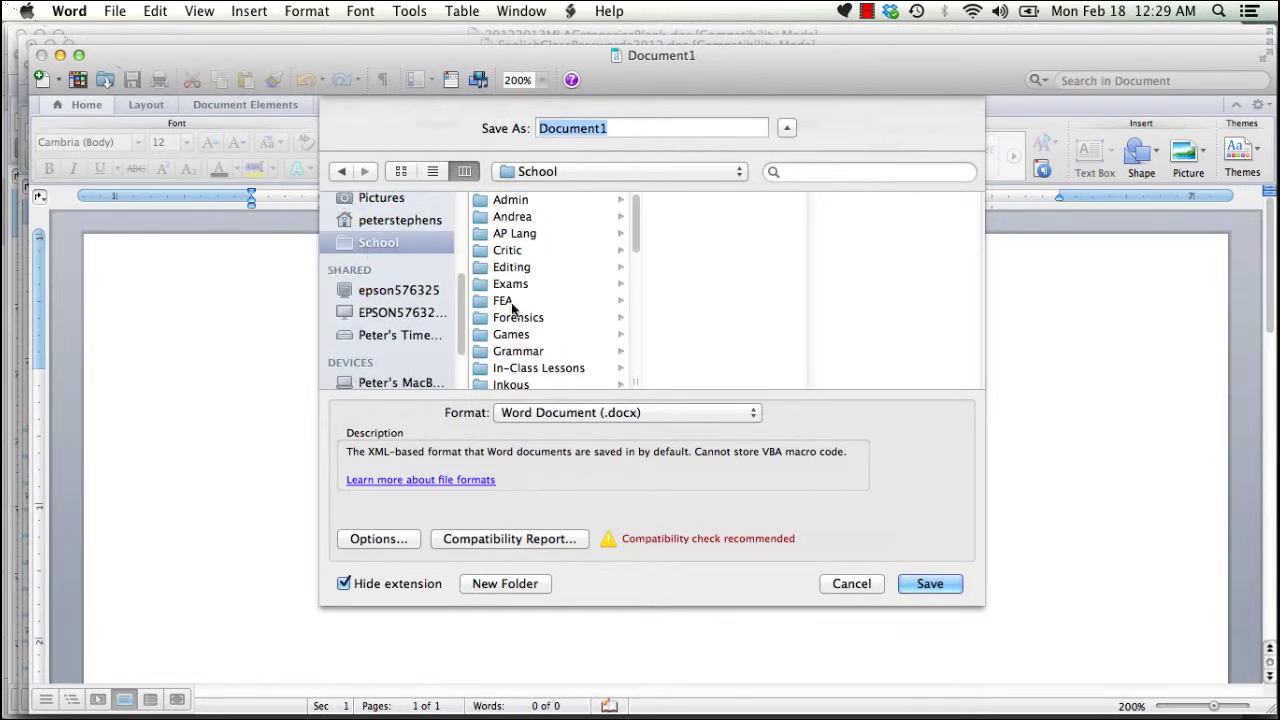
click(508, 249)
click(621, 128)
drag(621, 128, 524, 114)
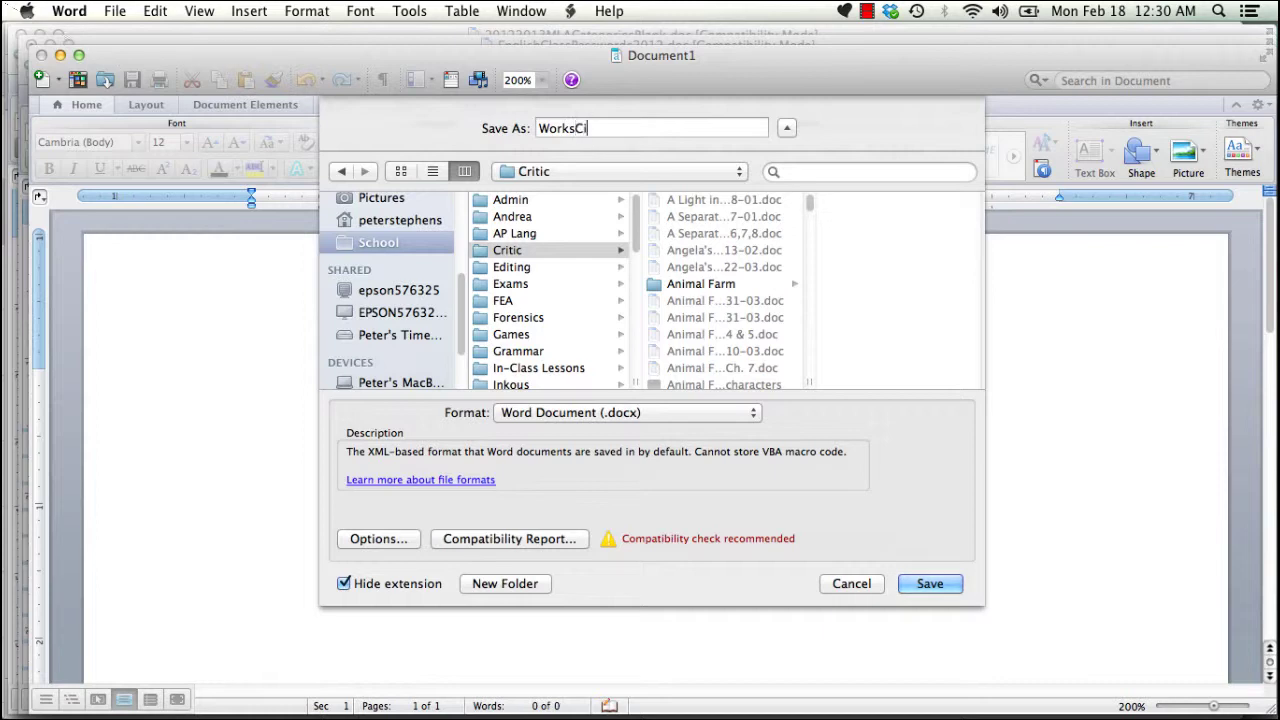
click(929, 586)
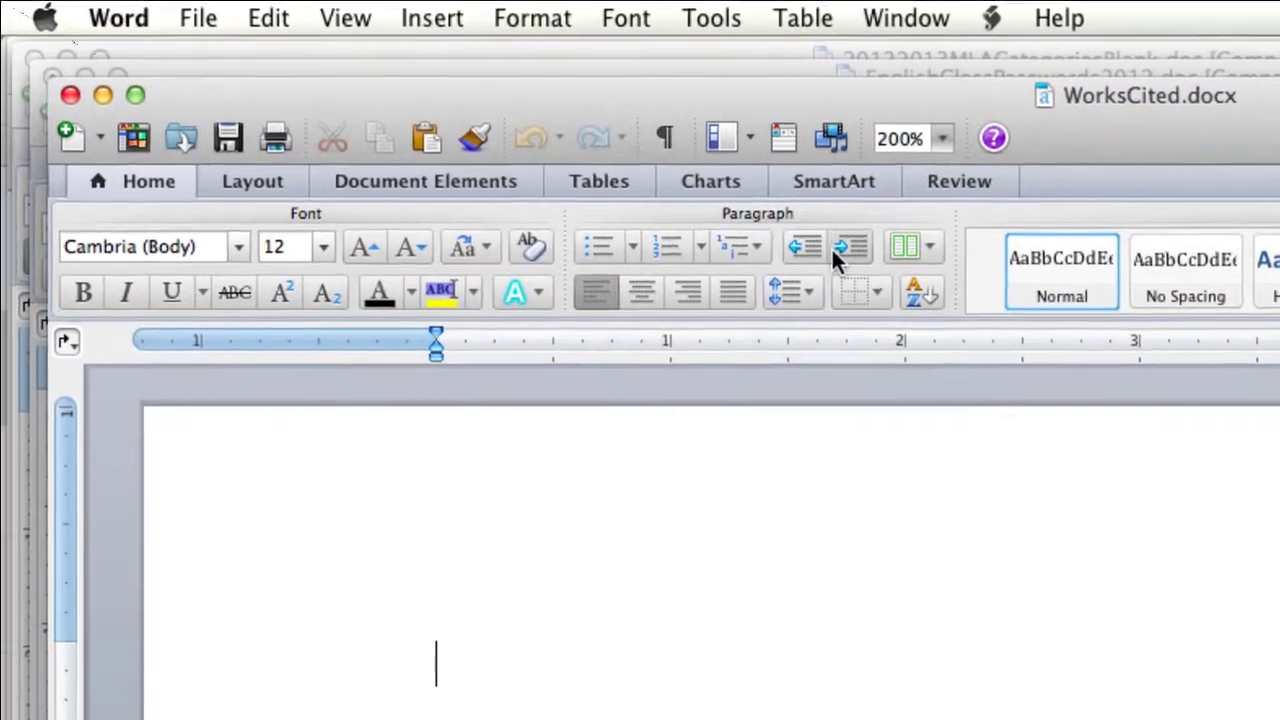
- Lower the left and right margins of WorksCited.docx to 1 inch and save the document
click(577, 22)
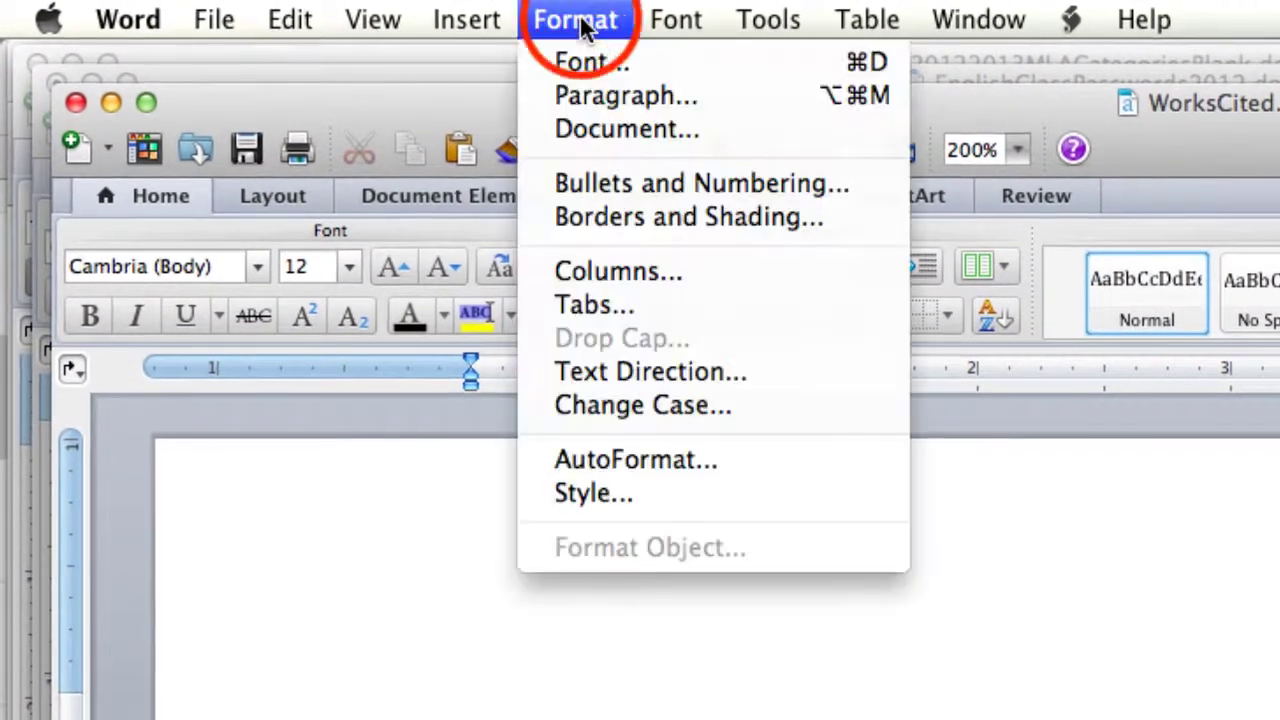
click(608, 125)
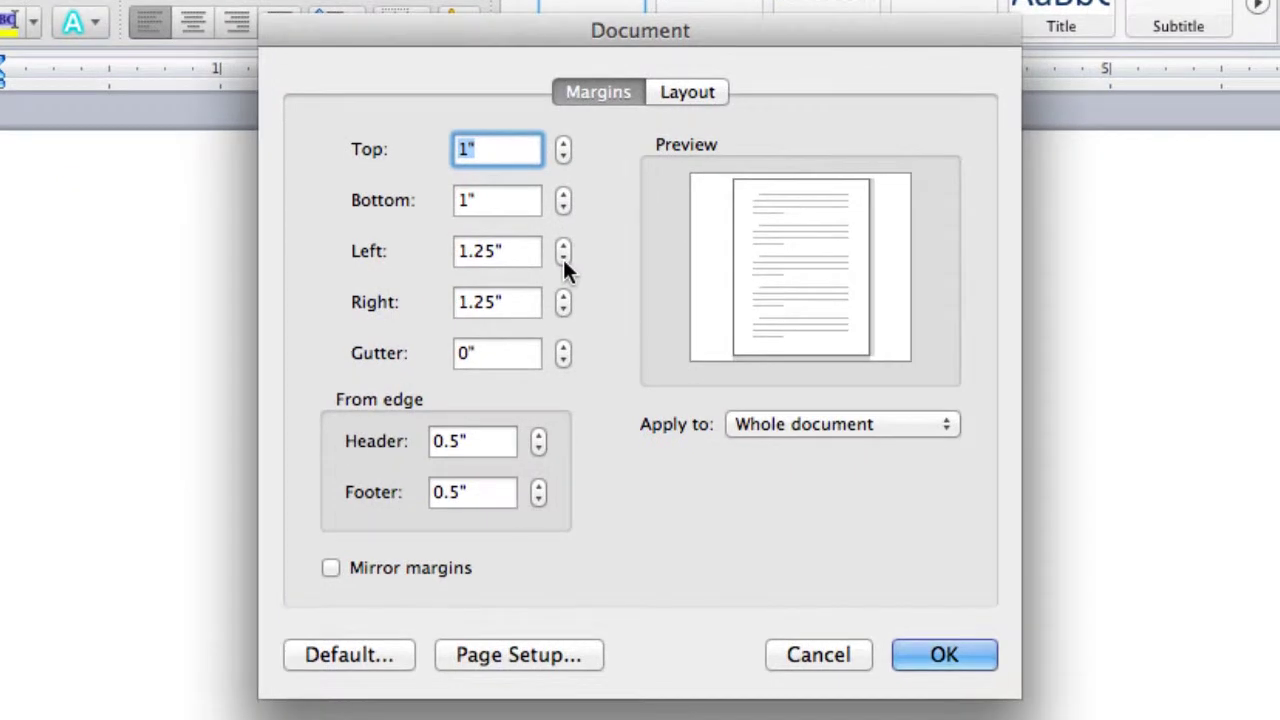
click(561, 257)
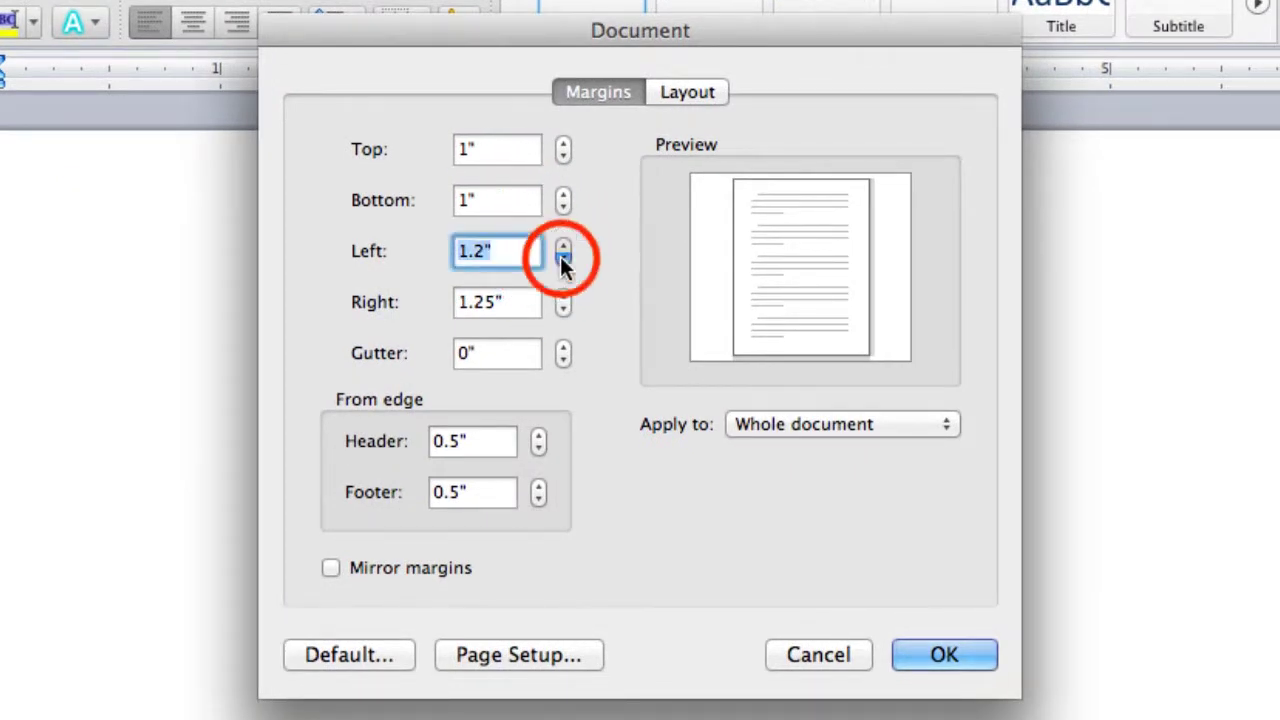
click(560, 257)
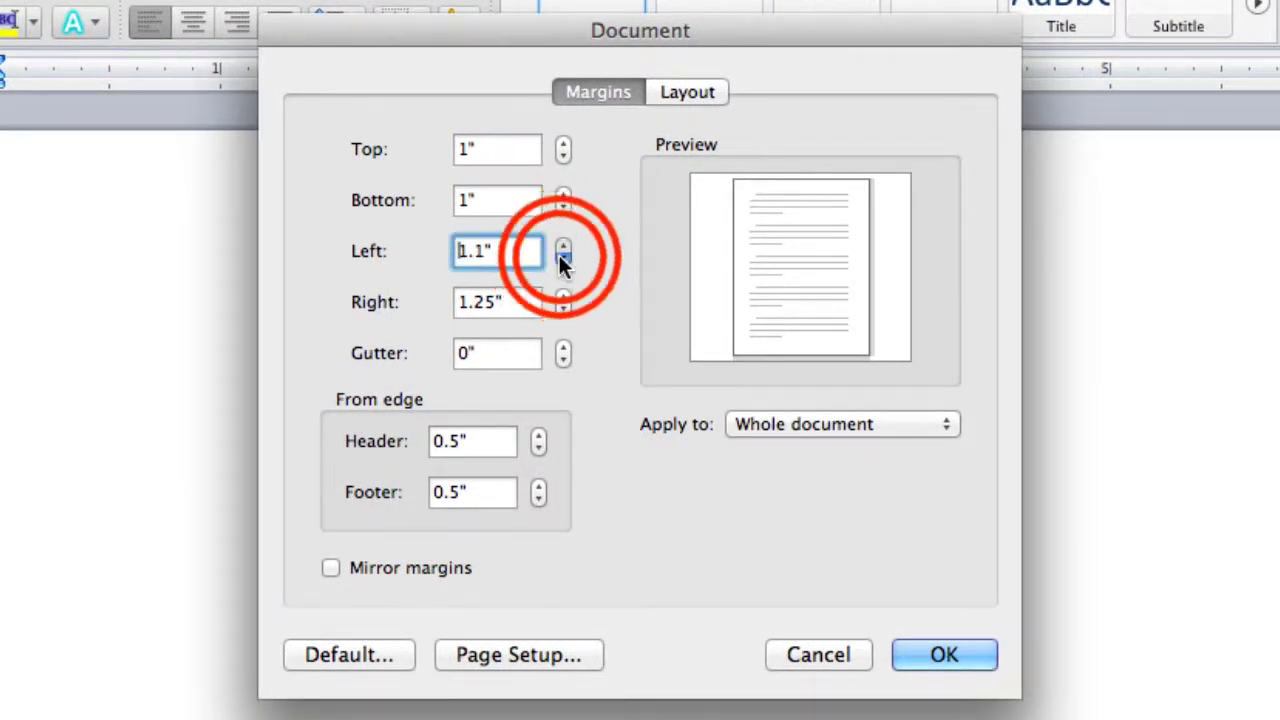
click(560, 257)
click(558, 307)
click(562, 309)
click(562, 309)
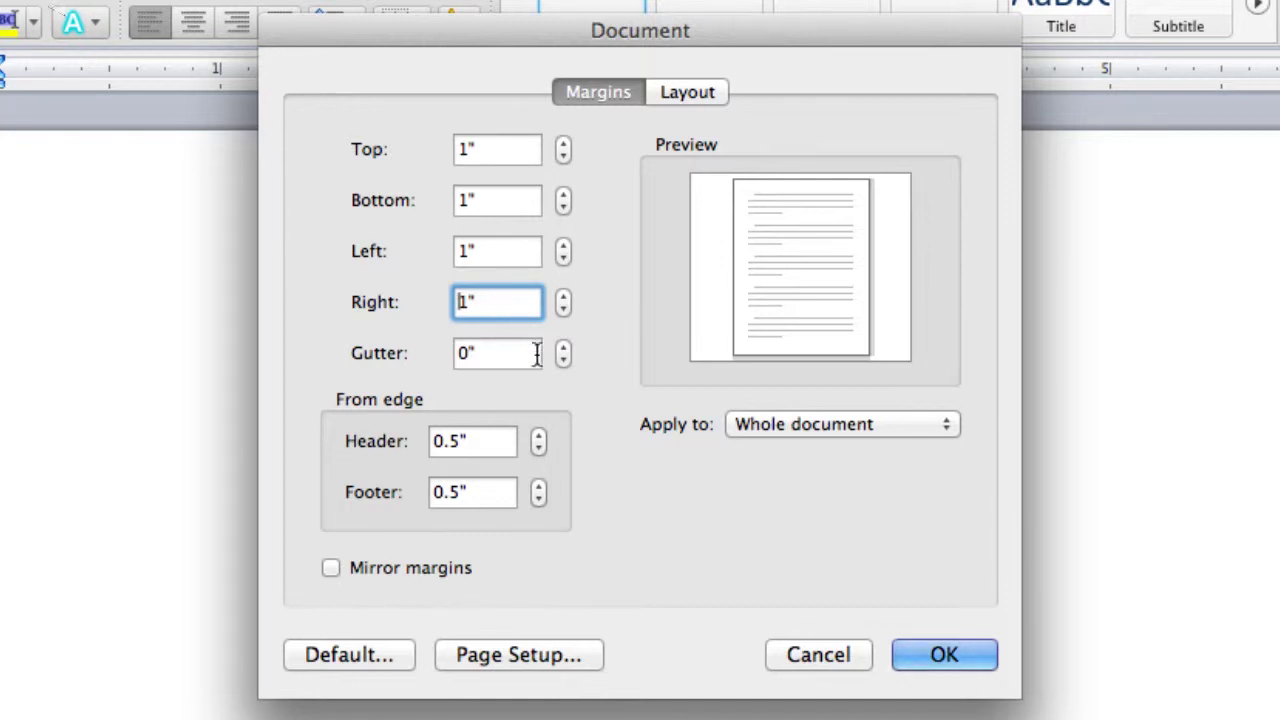
click(910, 645)
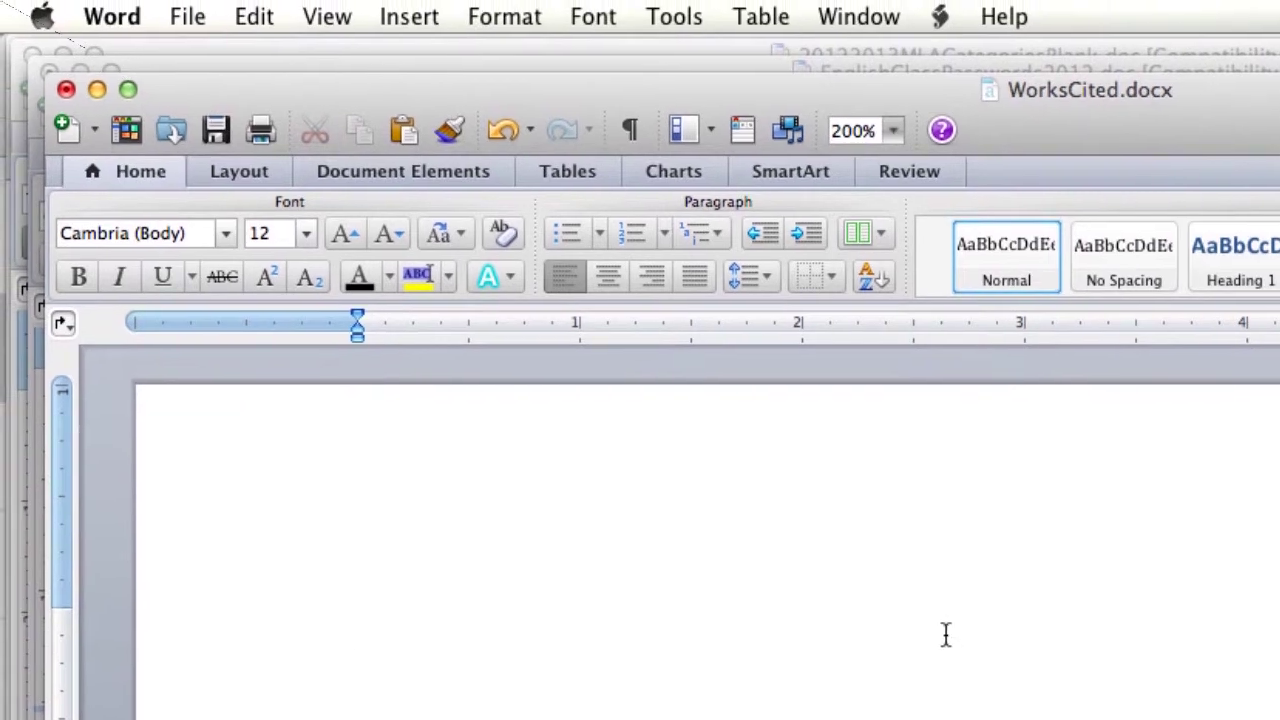
click(218, 138)
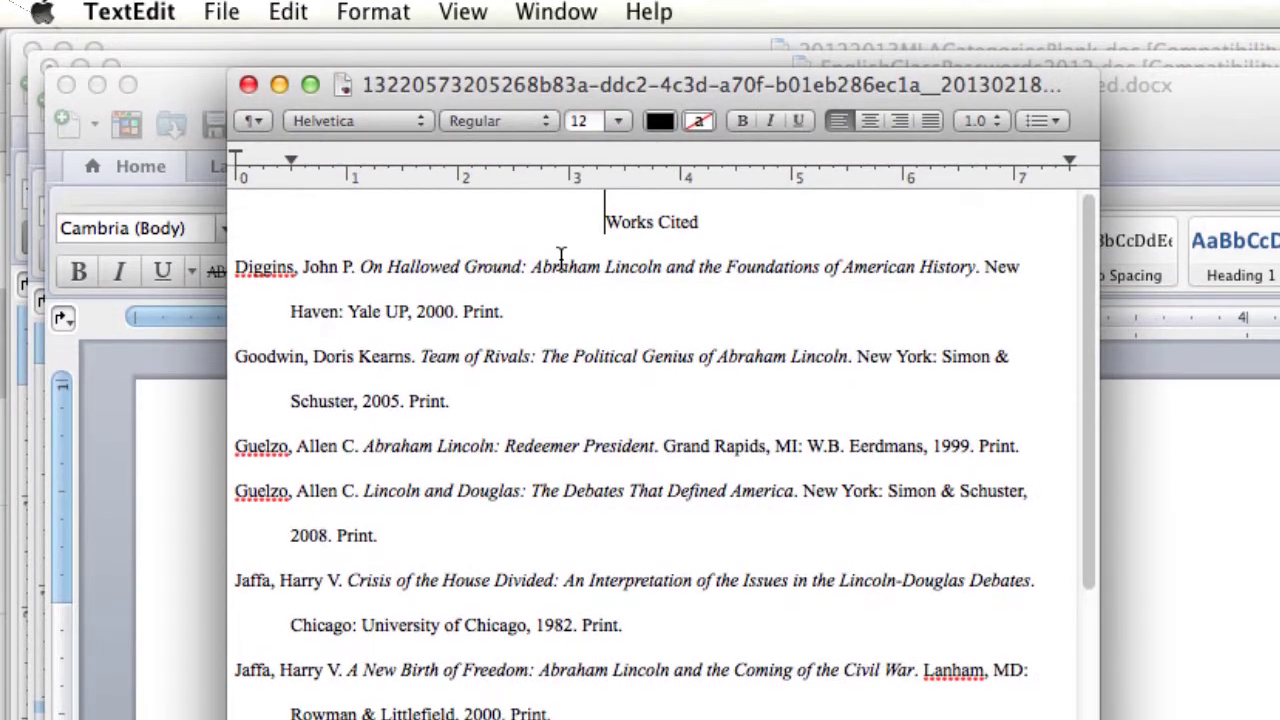
- Copy the exported list in TextEdit, from the Works Cited title through the Tuchman entry
click(593, 220)
drag(595, 178, 960, 718)
key(super+c)
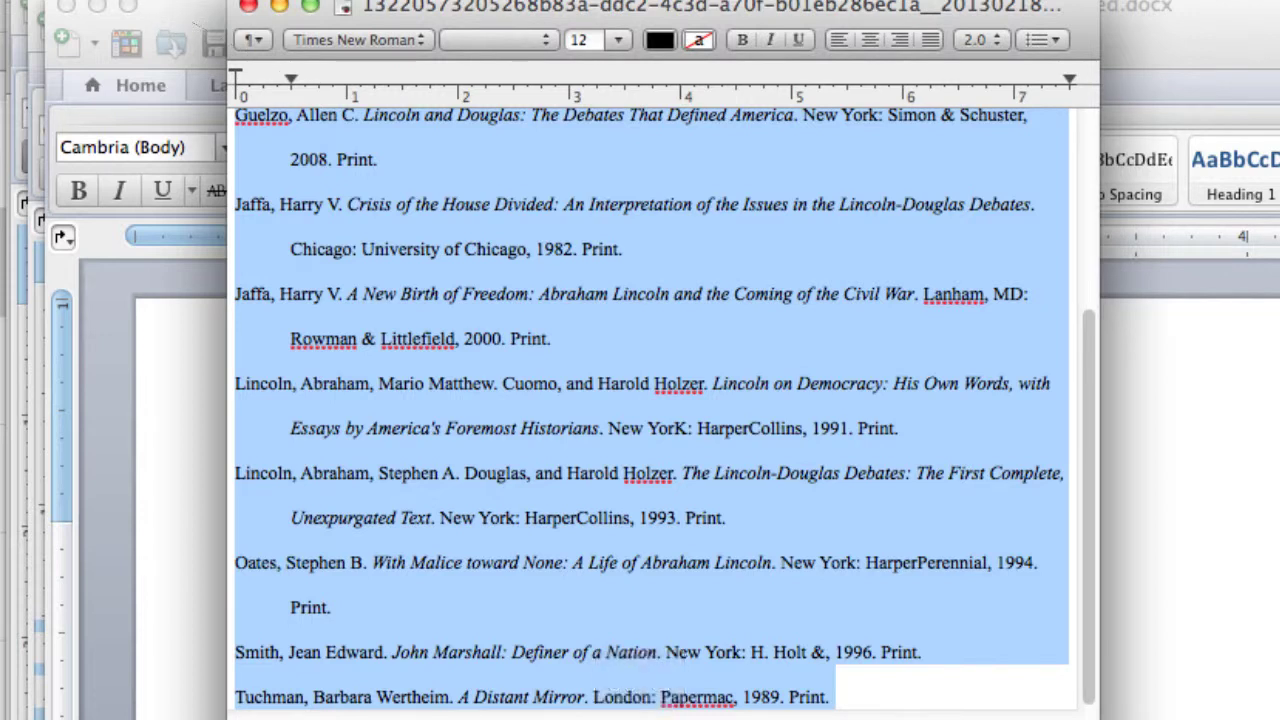
mouse_move(40, 100)
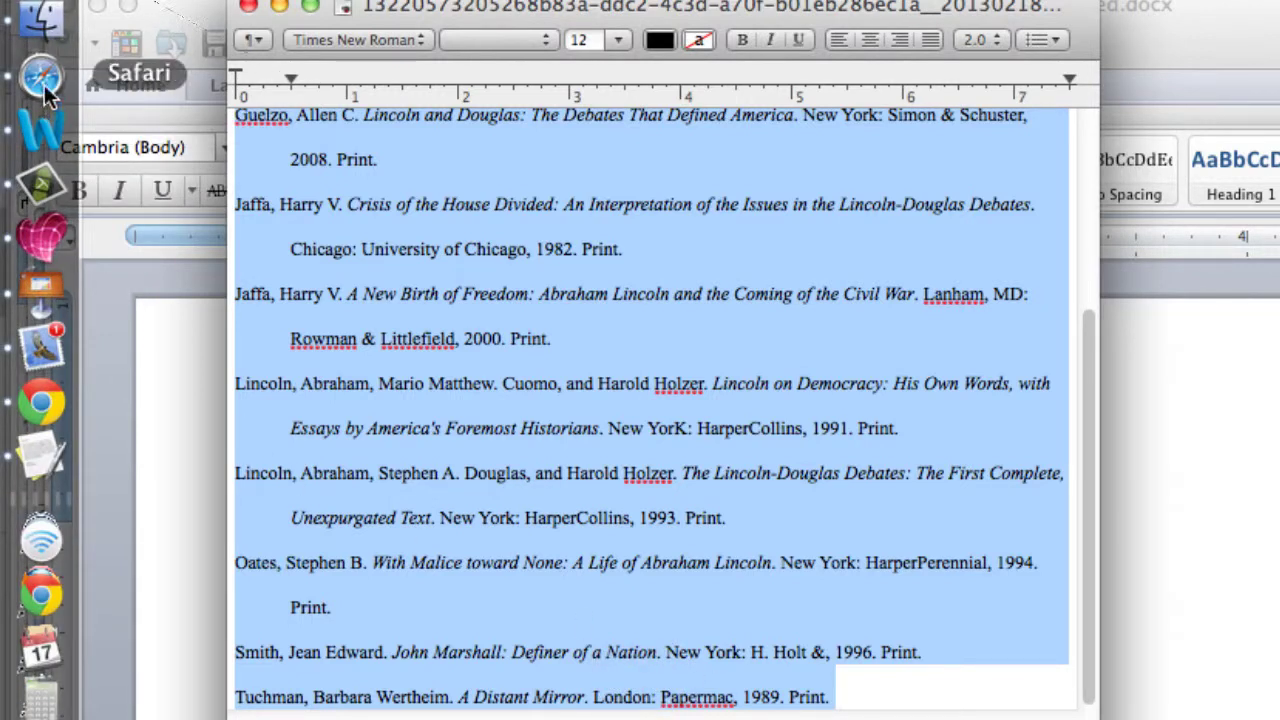
- Paste the copied Works Cited list into WorksCited.docx in Word
click(42, 130)
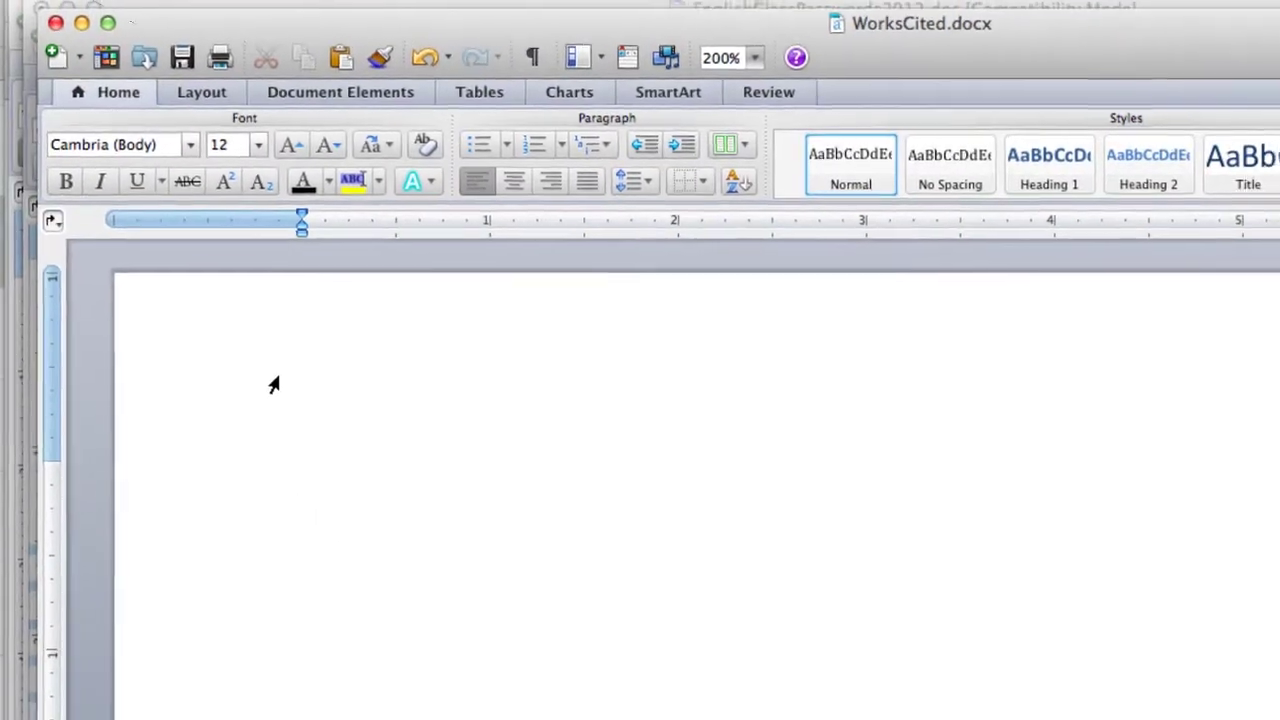
key(super+v)
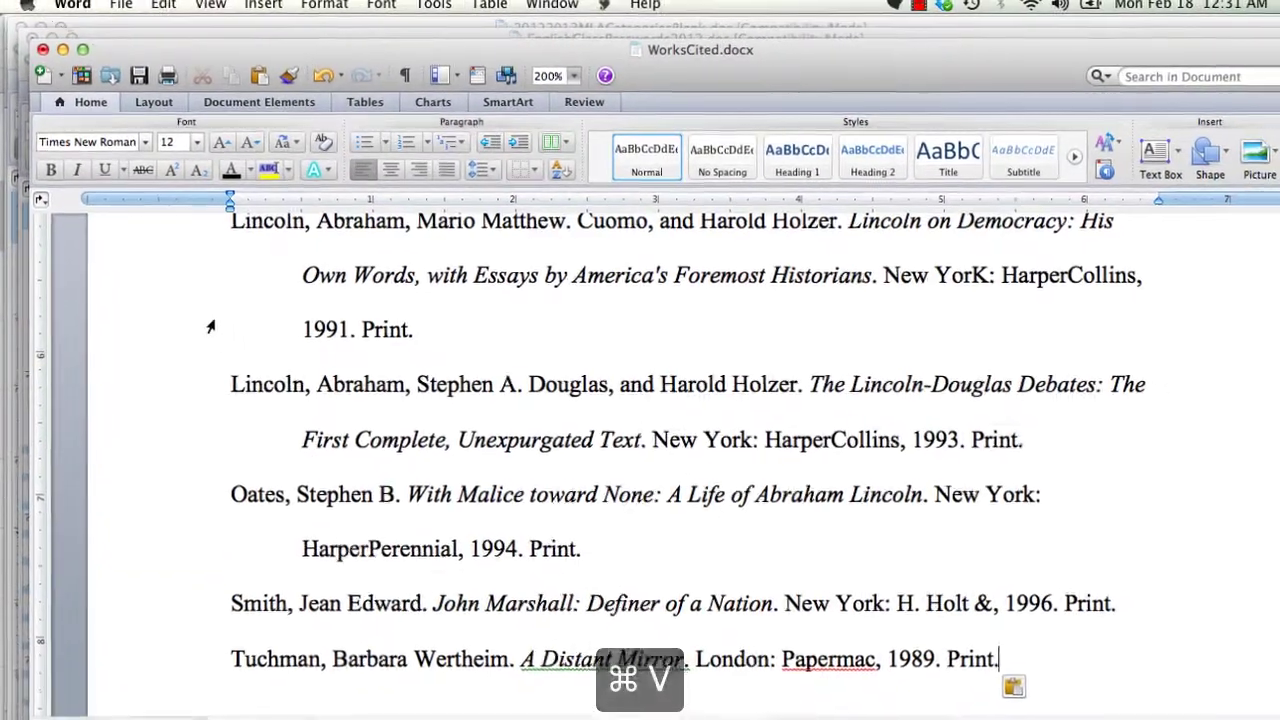
scroll(246, 392, up, 5)
scroll(243, 390, up, 10)
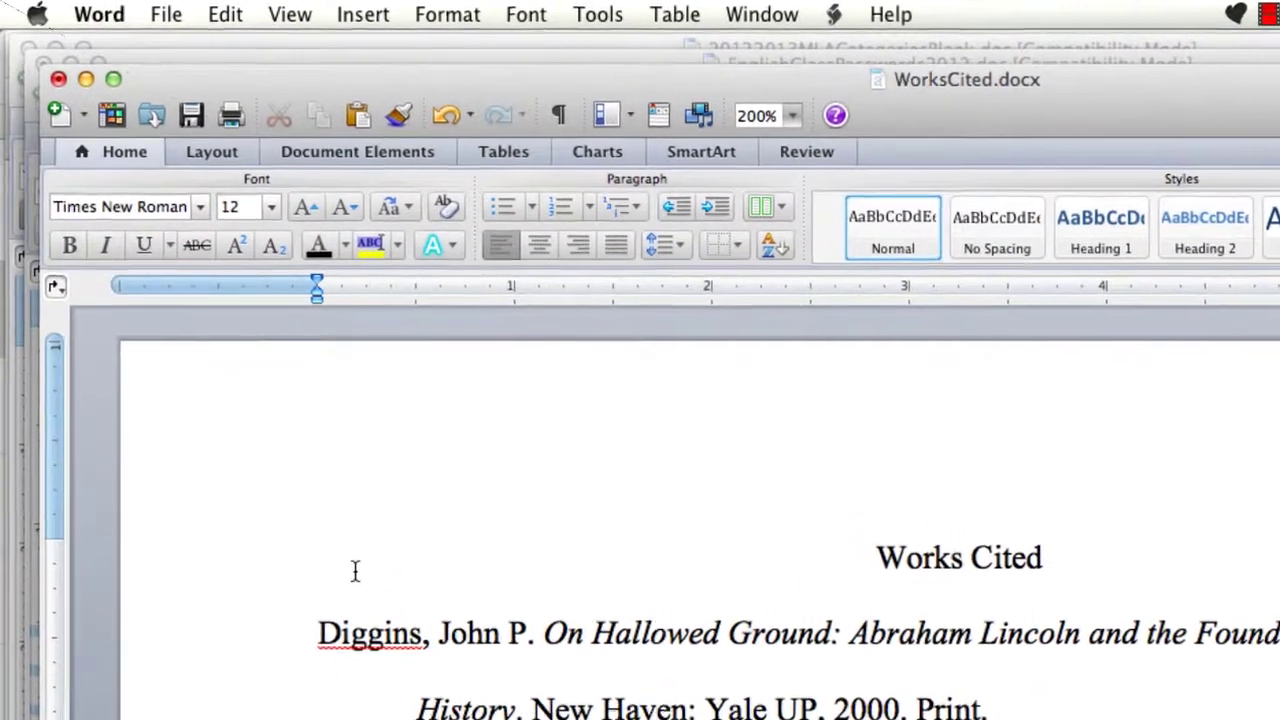
- Save the document, then copy the "John Marshall." American History citation from Evernote
click(197, 119)
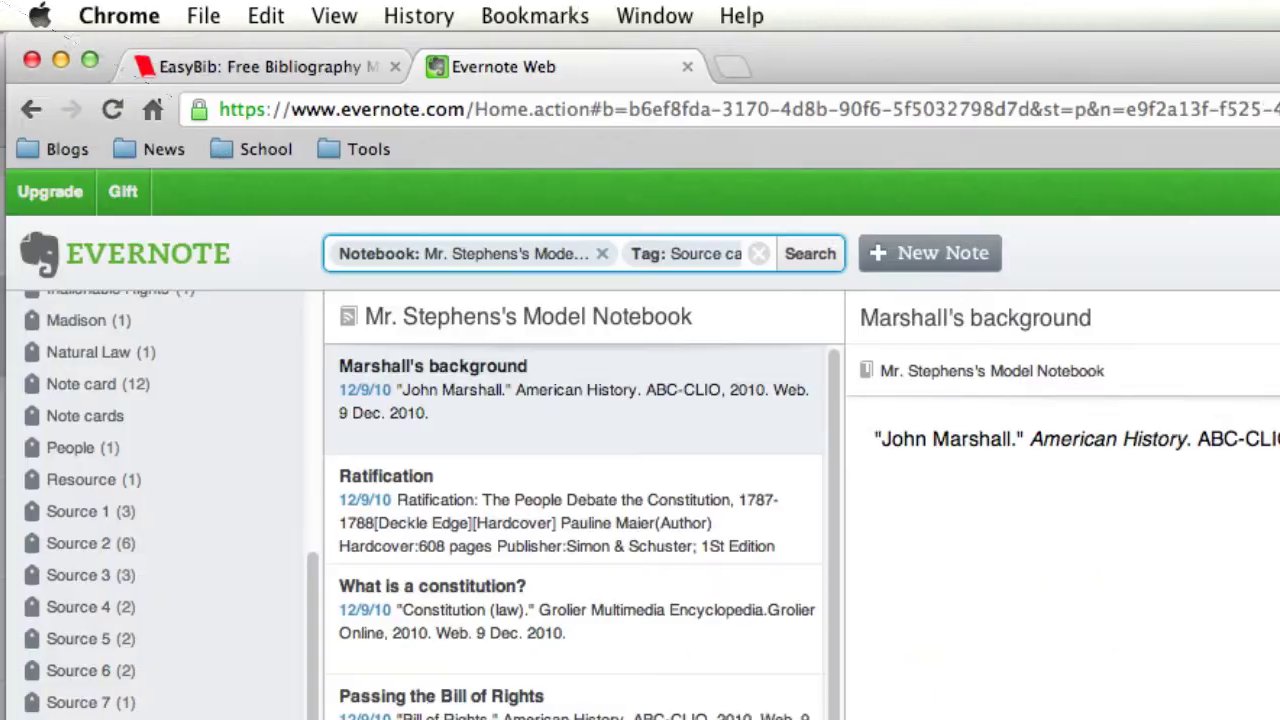
drag(1279, 440, 1139, 440)
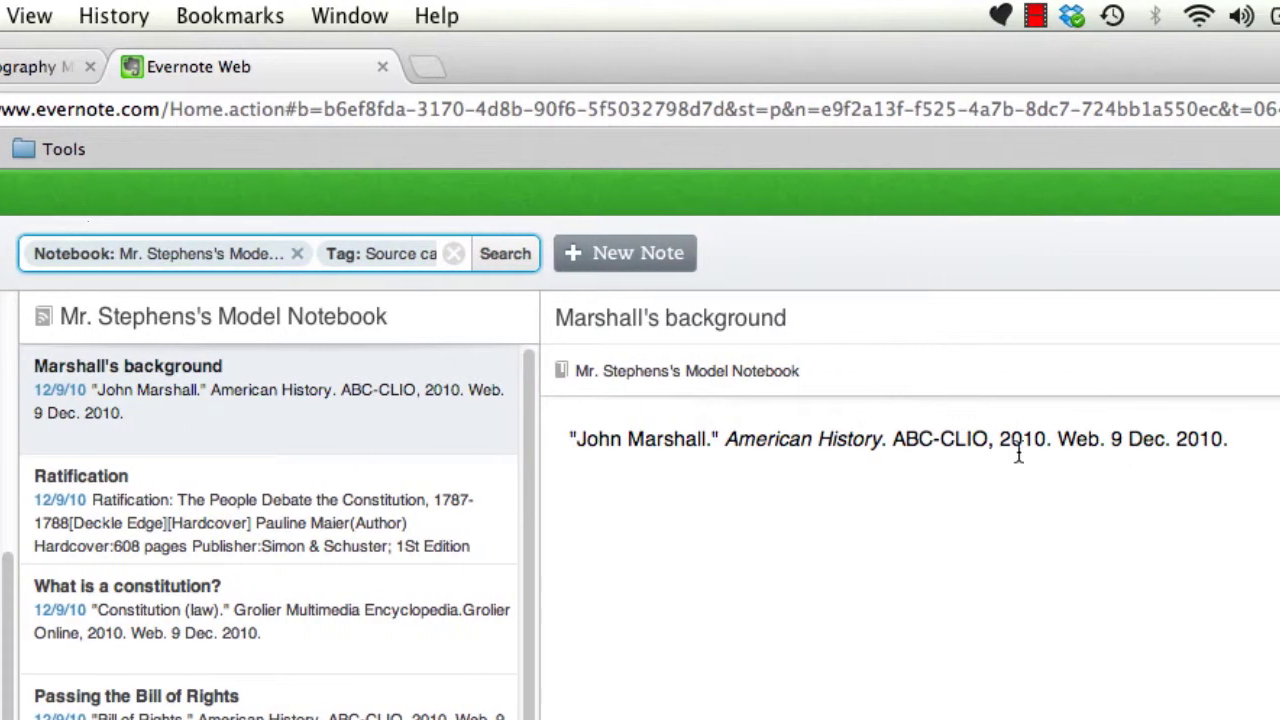
click(881, 457)
drag(1279, 440, 680, 440)
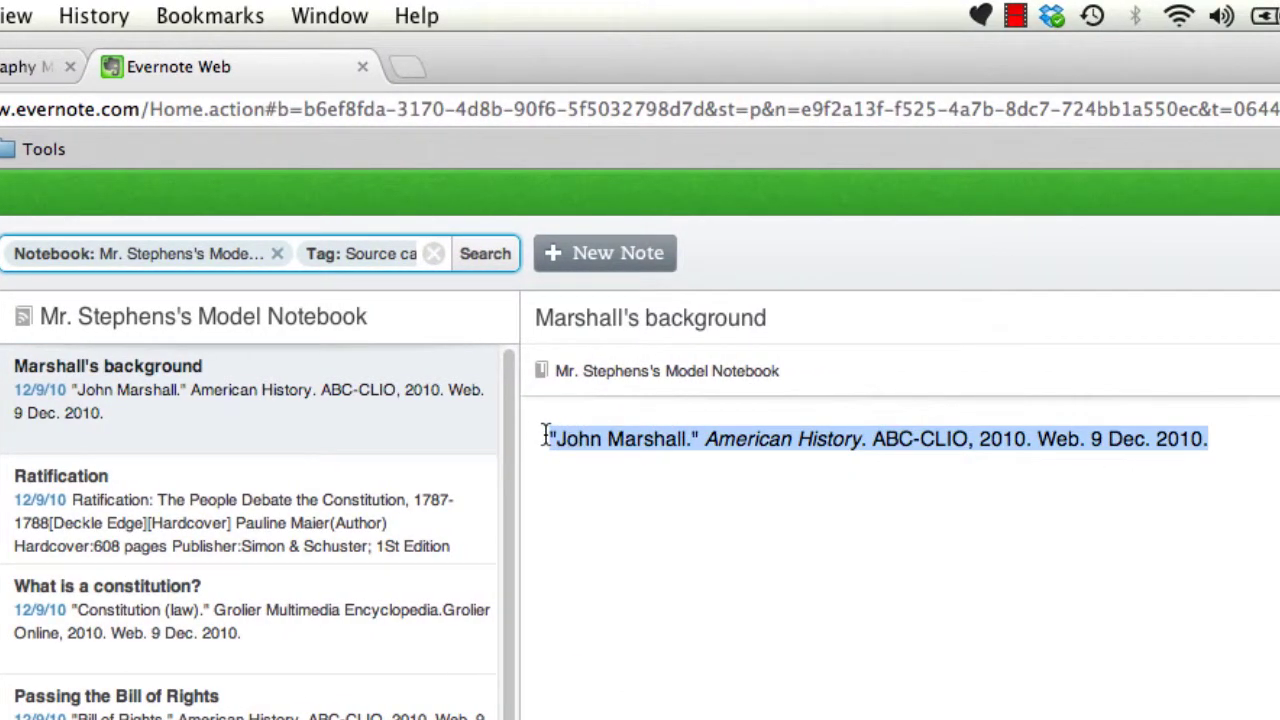
key(super+c)
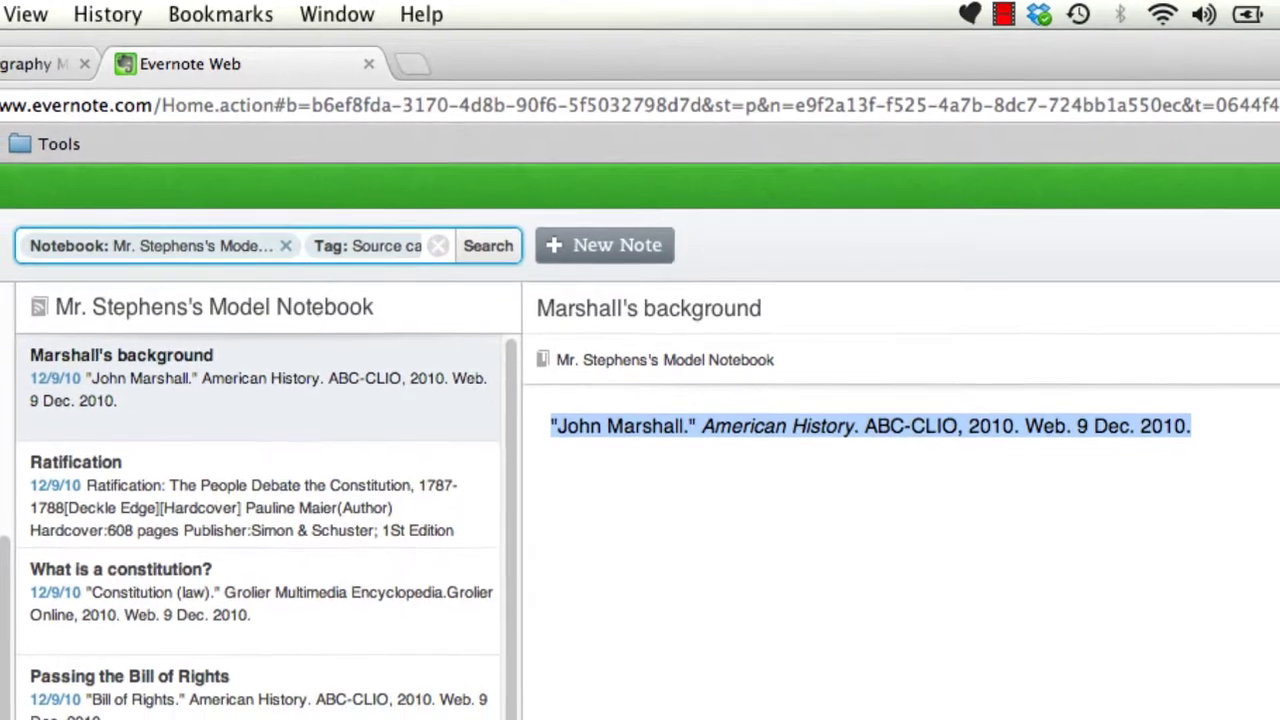
key(super+Tab)
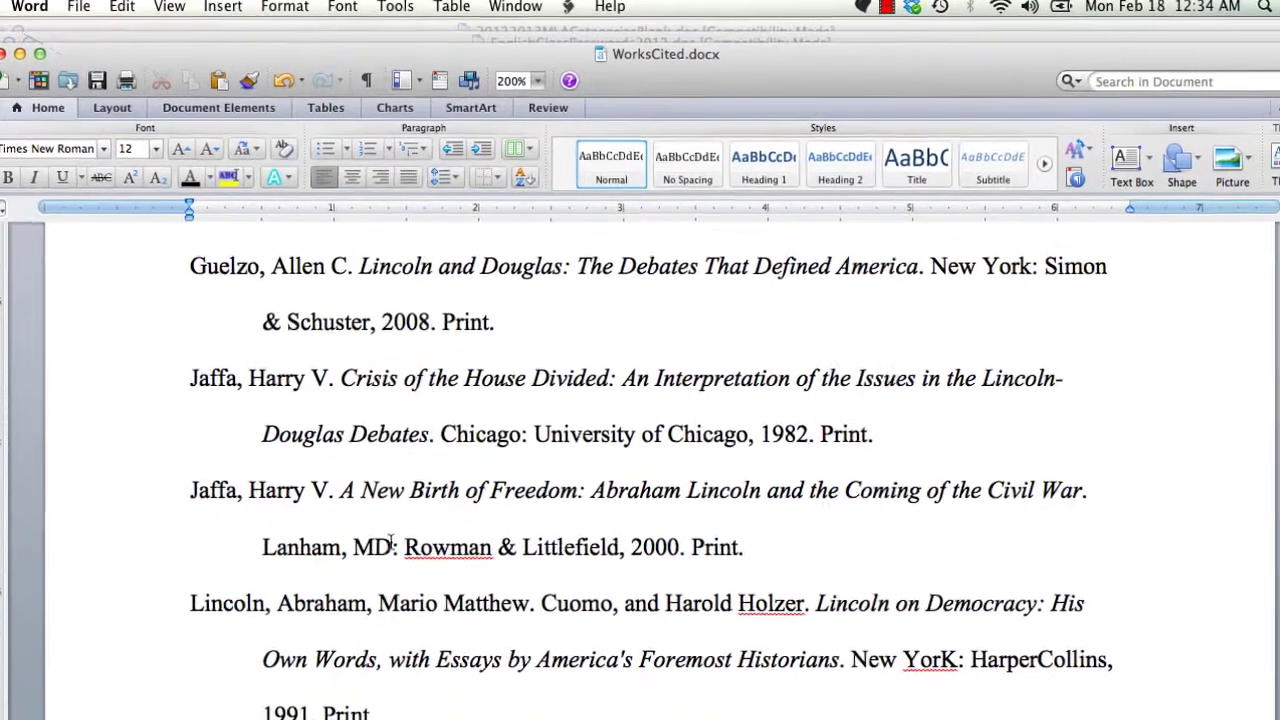
- Paste the John Marshall citation on a new line after the second Jaffa entry
click(777, 589)
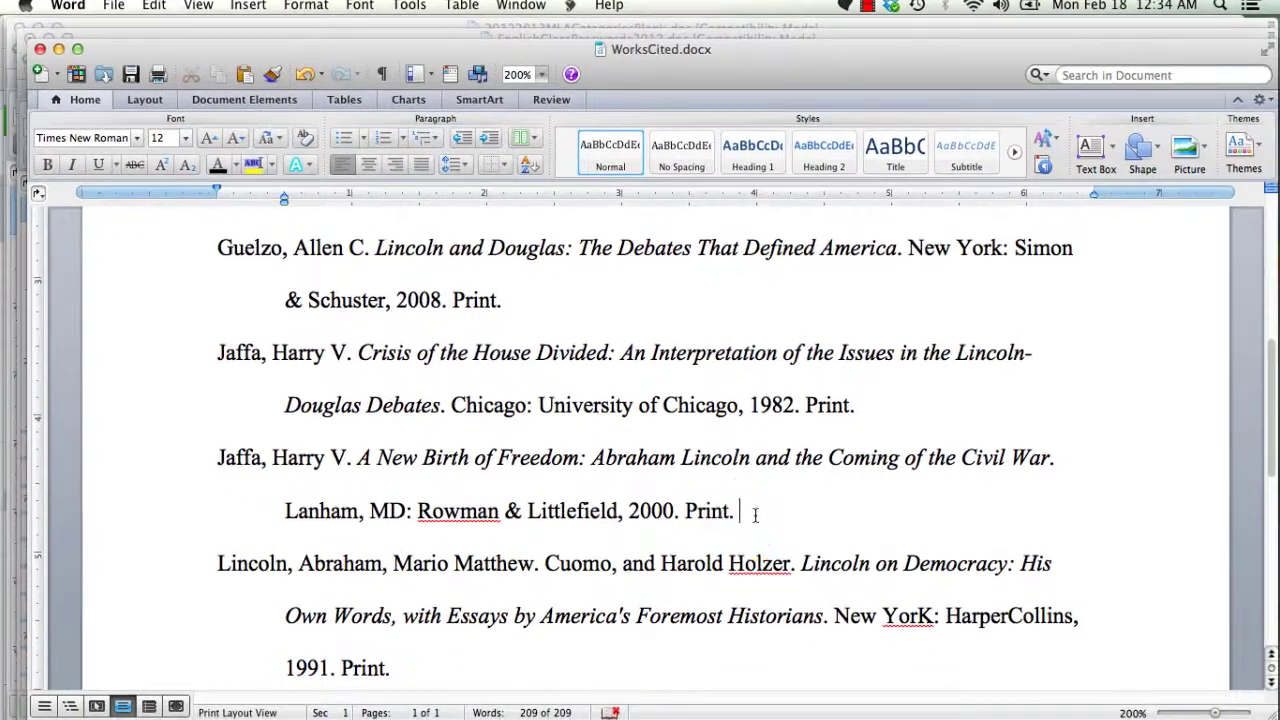
key(Return)
key(super+v)
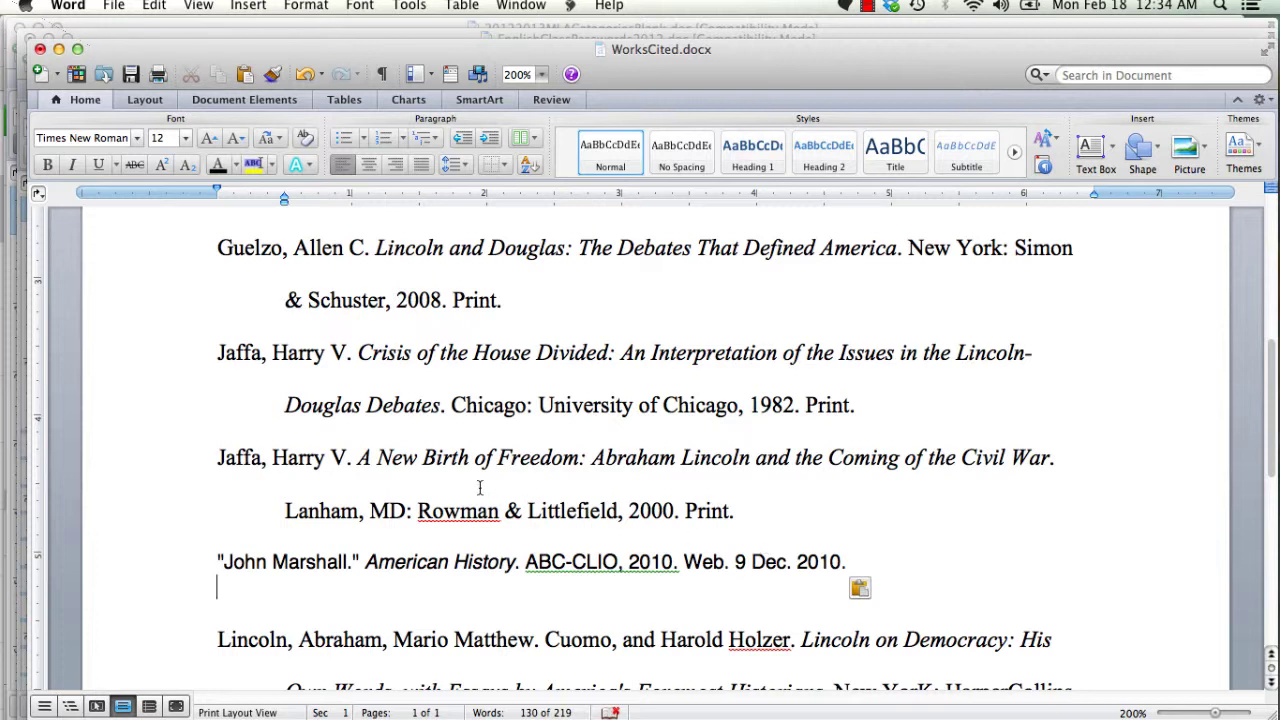
mouse_move(12, 260)
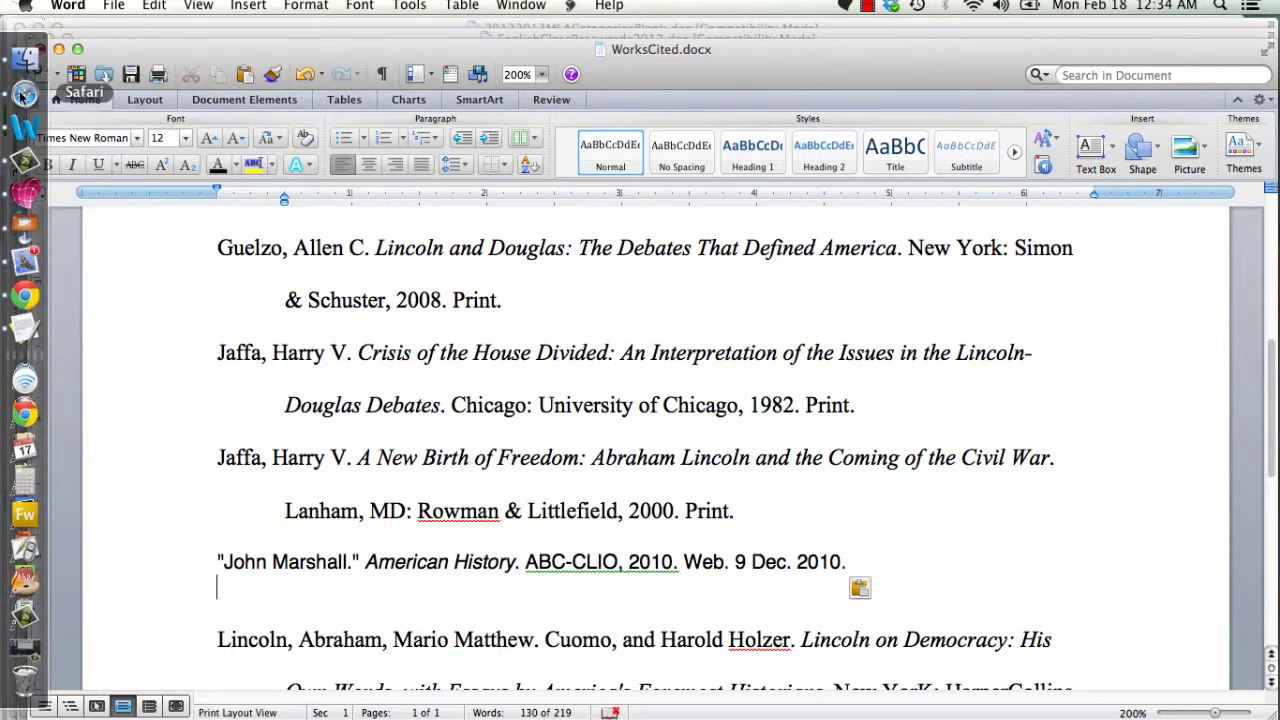
- Copy the "Constitution (law)." Grolier citation from Evernote's 'What is a constitution?' note
click(22, 294)
click(397, 345)
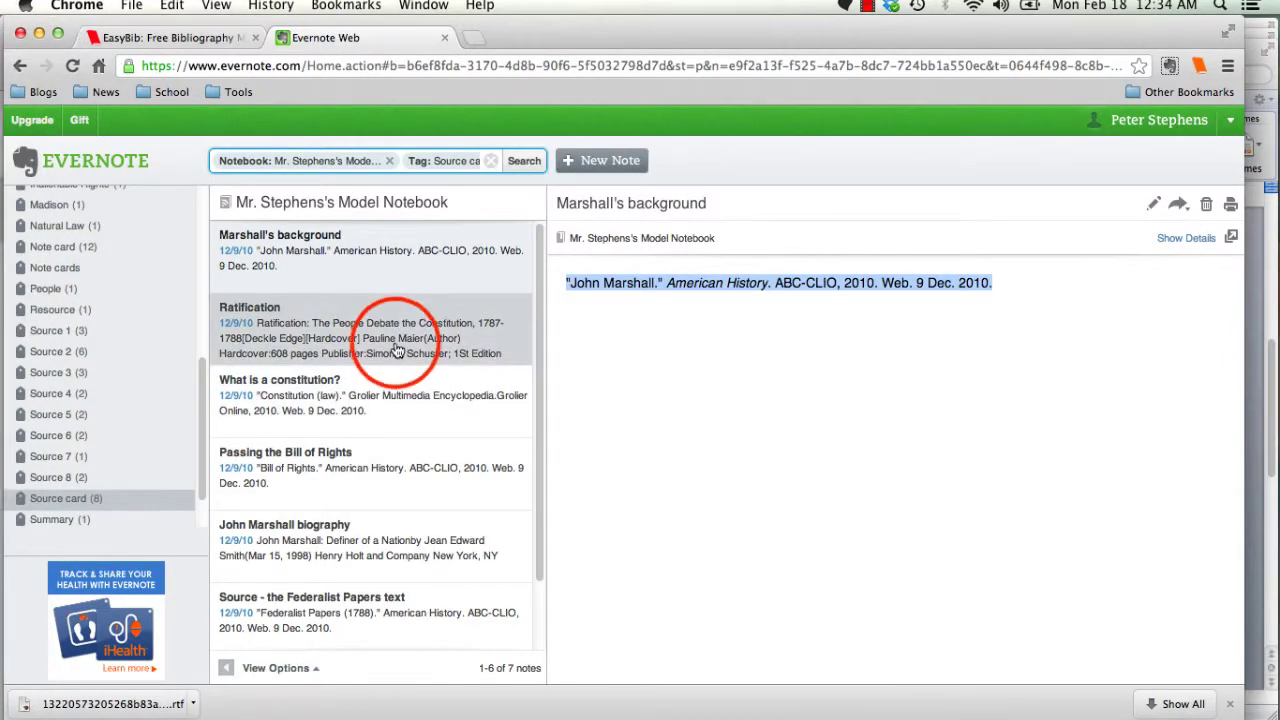
click(390, 408)
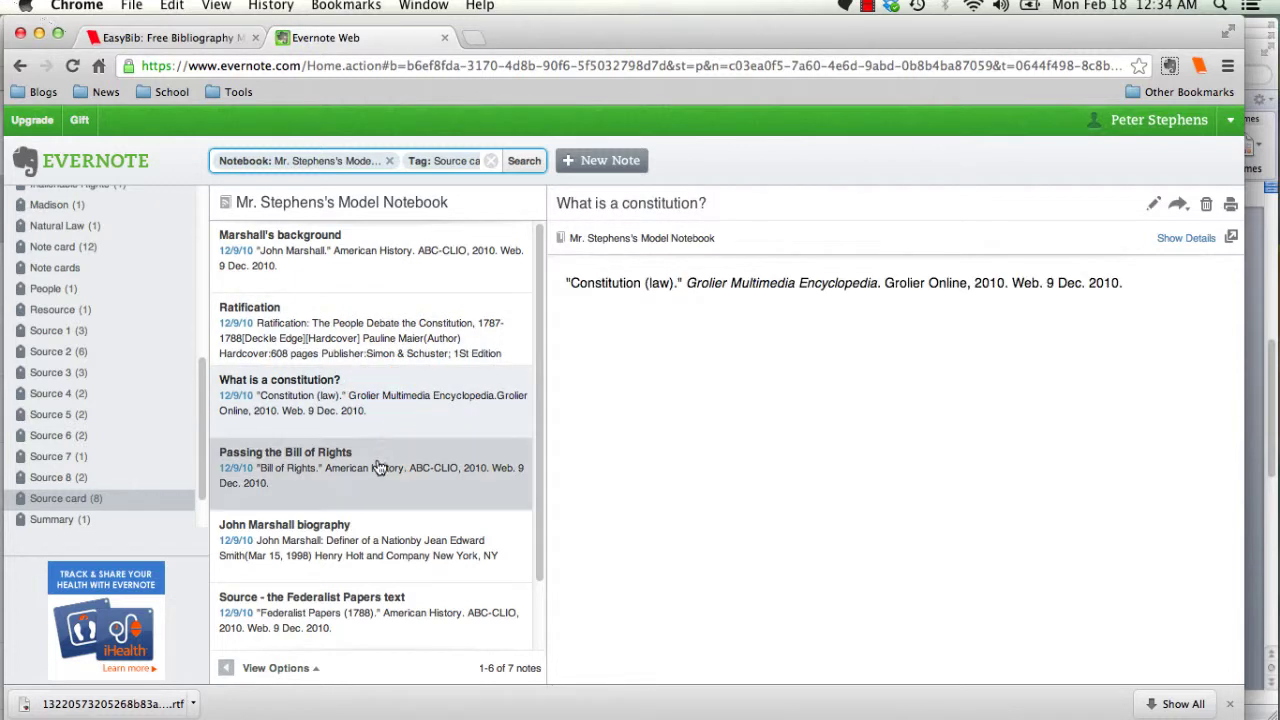
drag(1125, 284, 631, 271)
key(super+c)
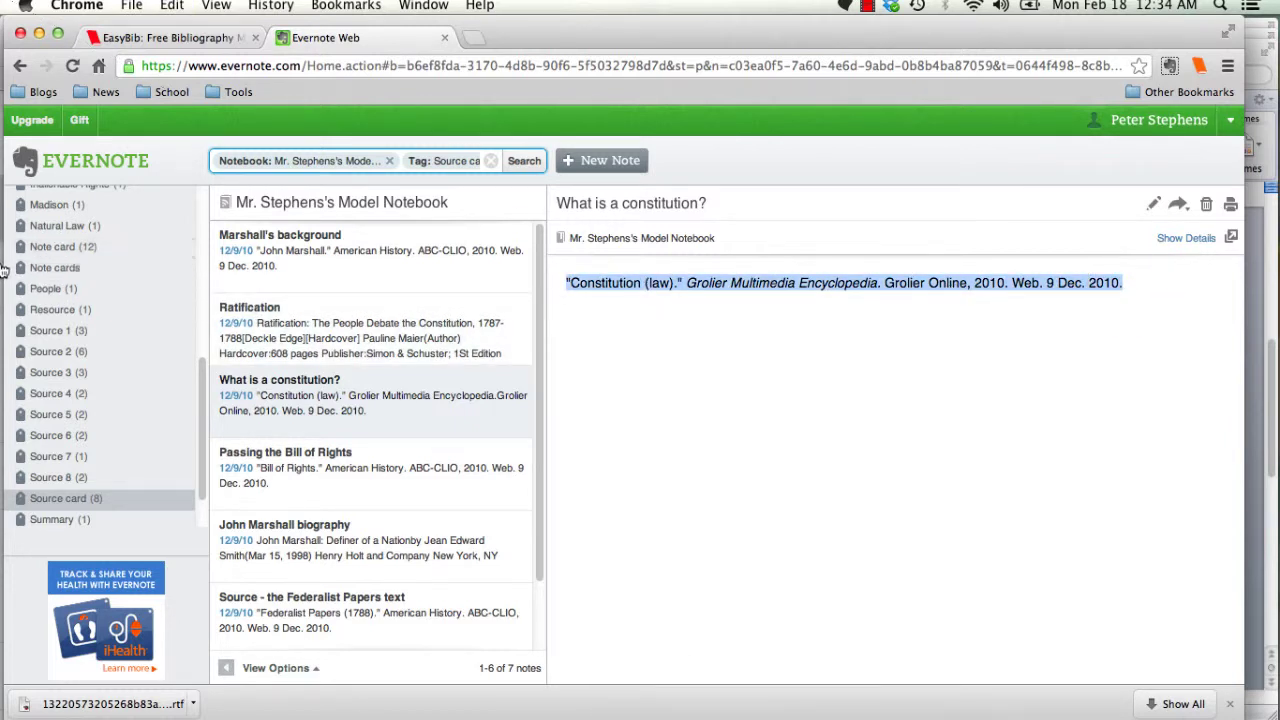
- Paste the Constitution citation above the Diggins entry and remove the leftover empty line
click(22, 130)
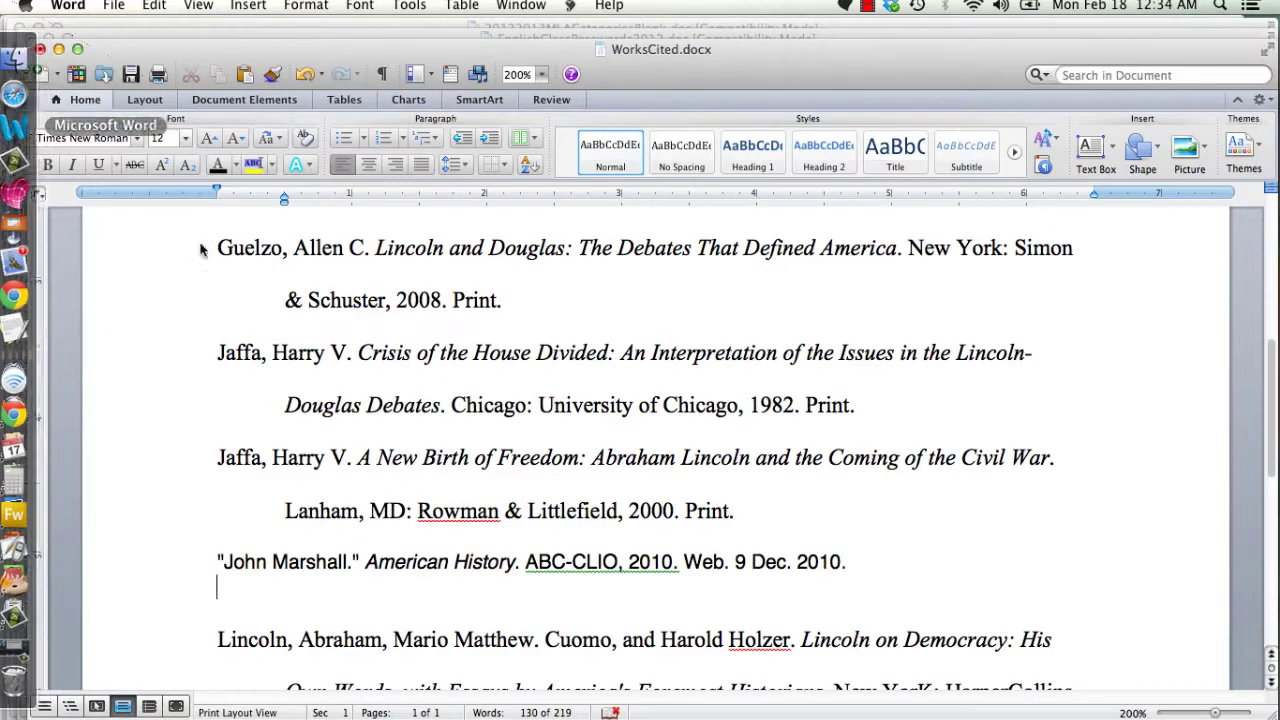
scroll(276, 341, up, 5)
scroll(276, 341, up, 2)
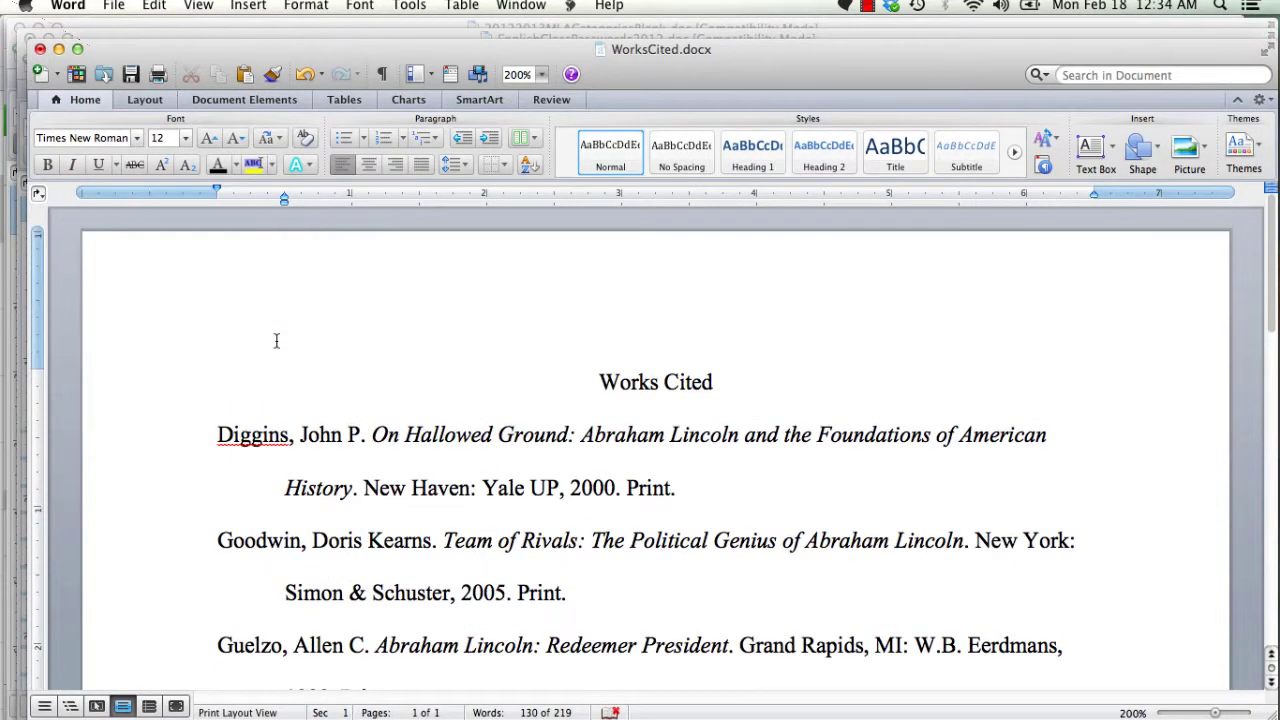
click(218, 434)
key(Return)
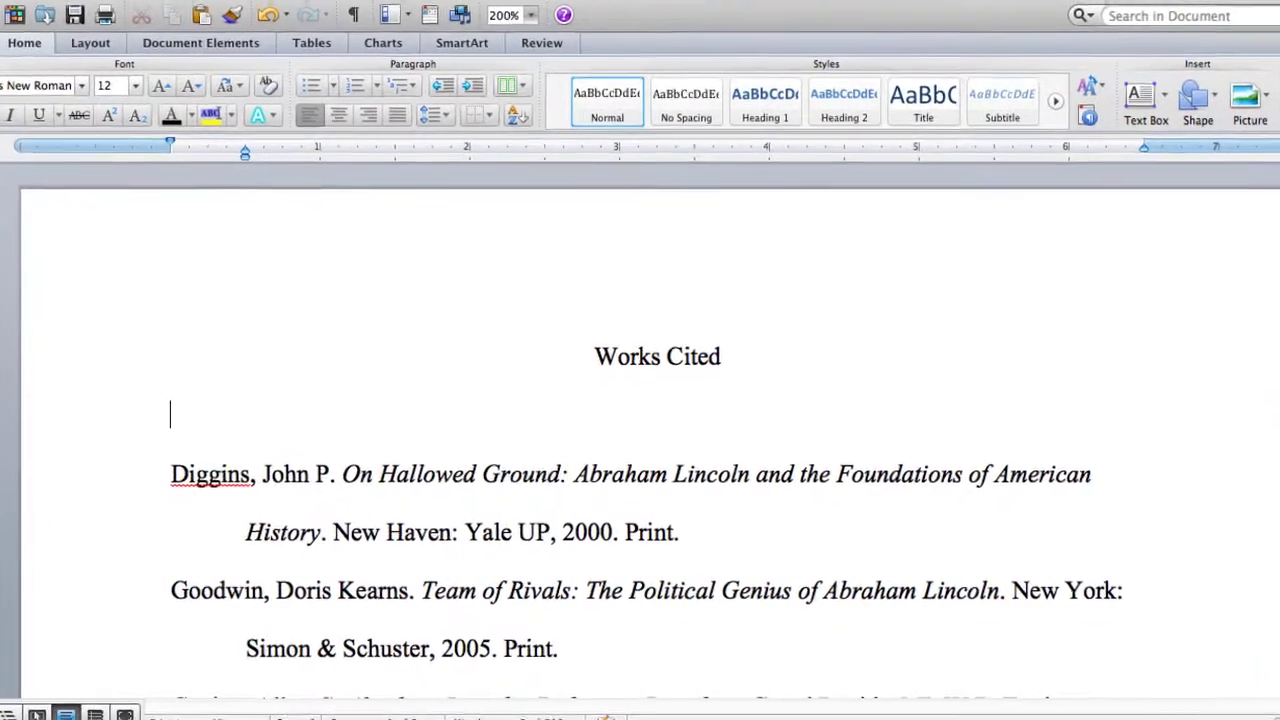
key(super+c)
key(super+v)
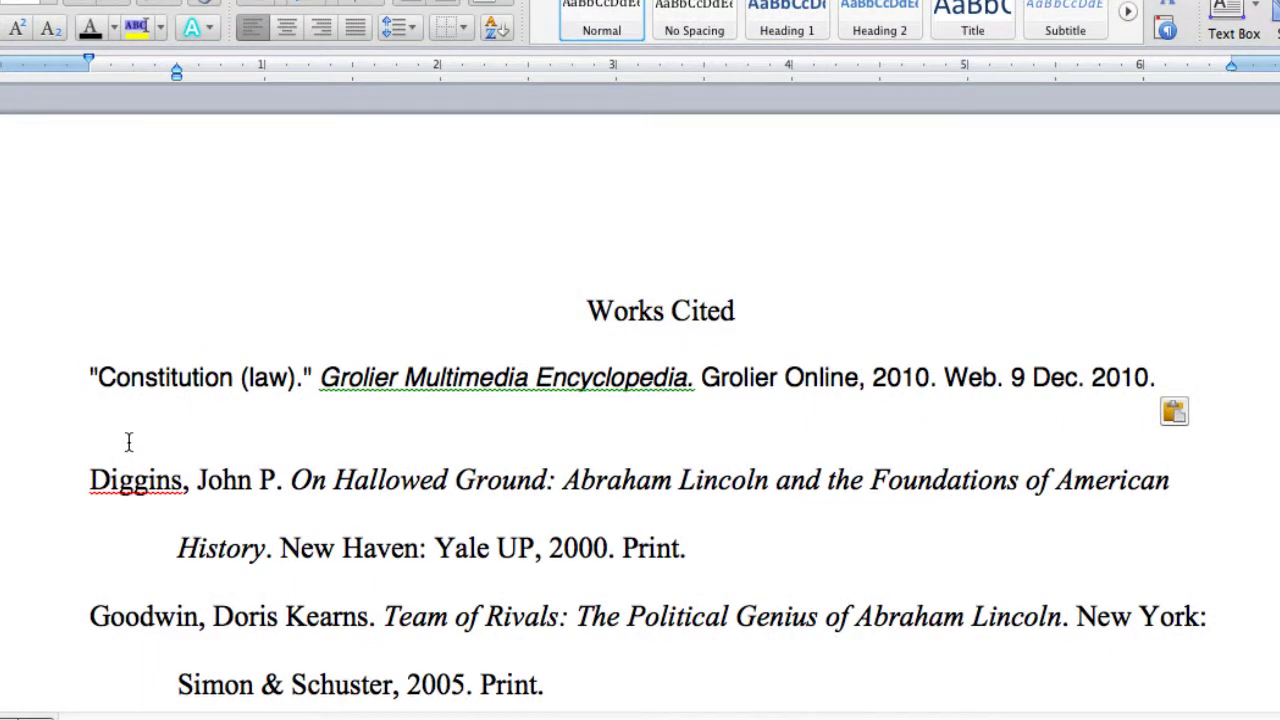
click(128, 441)
key(BackSpace)
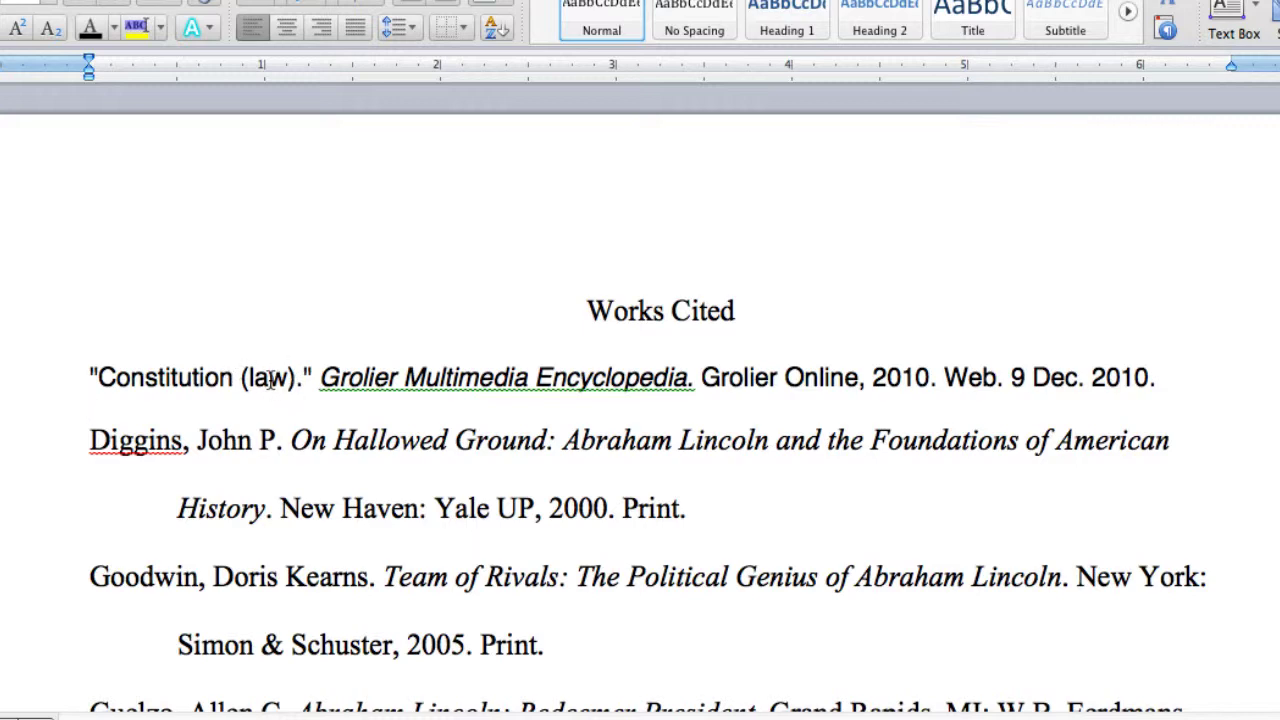
- Select every citation from the Constitution entry to the end of the list
scroll(298, 465, down, 15)
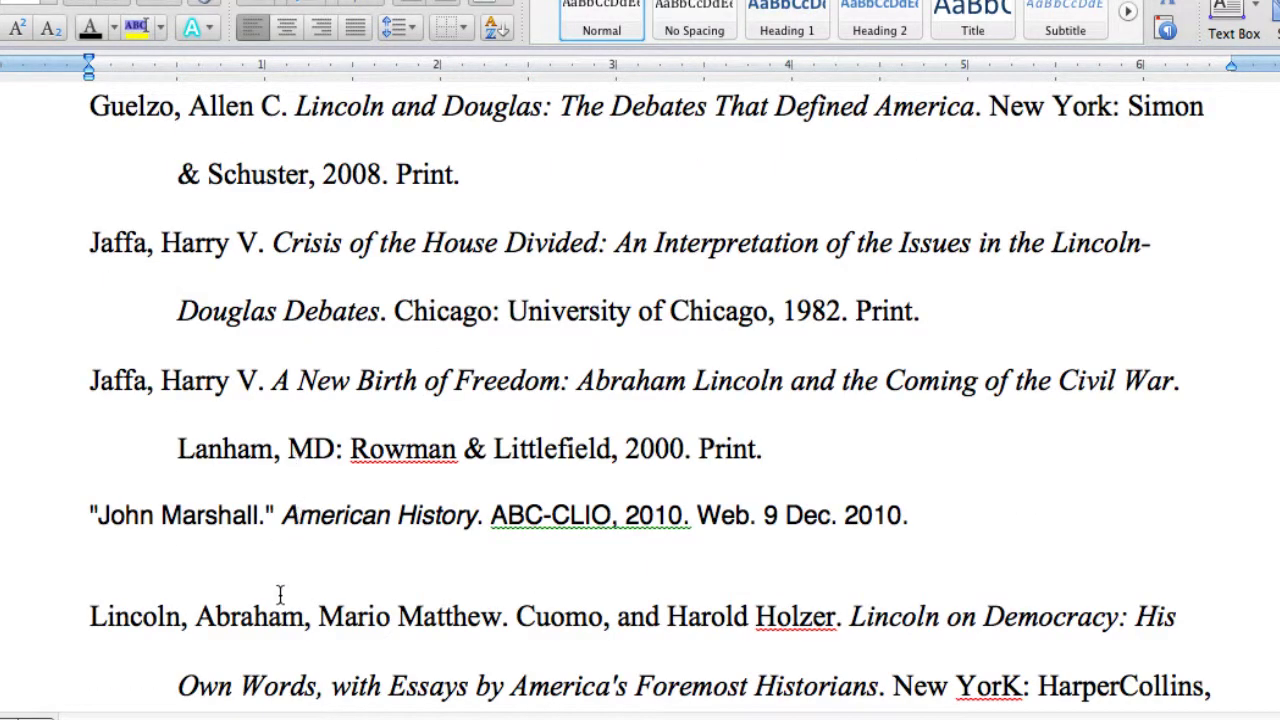
scroll(269, 568, down, 12)
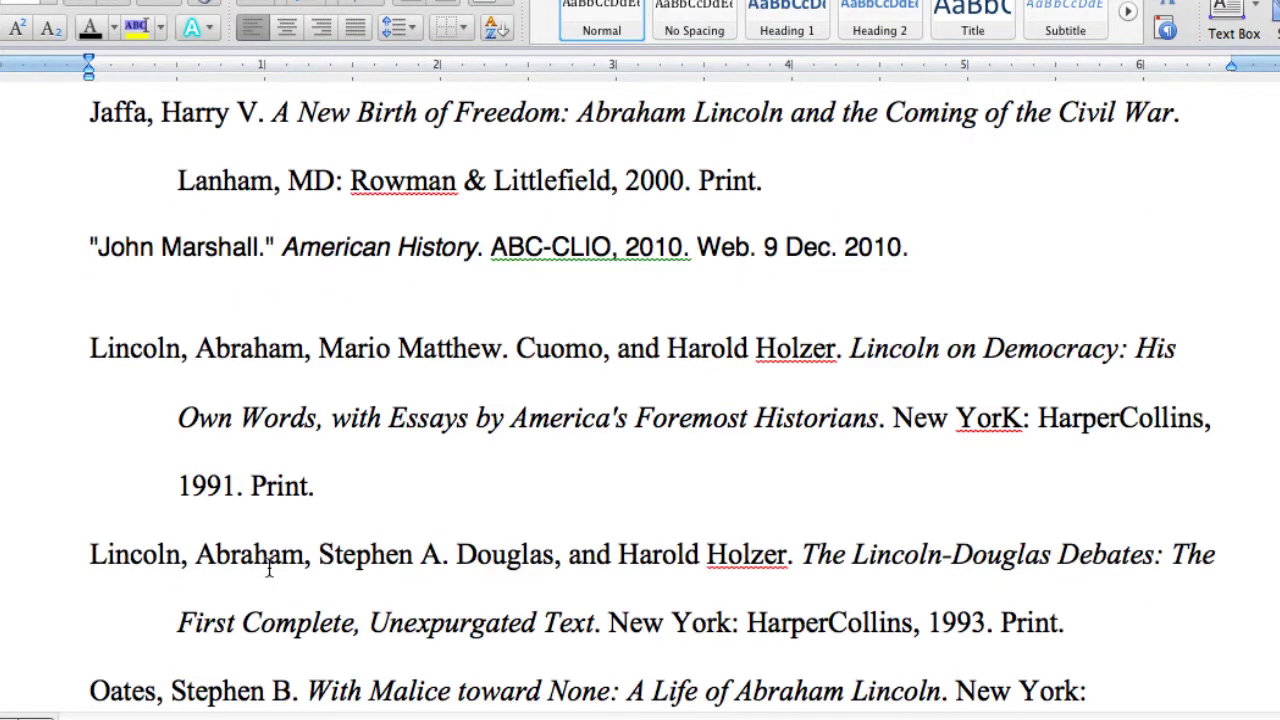
scroll(269, 568, down, 3)
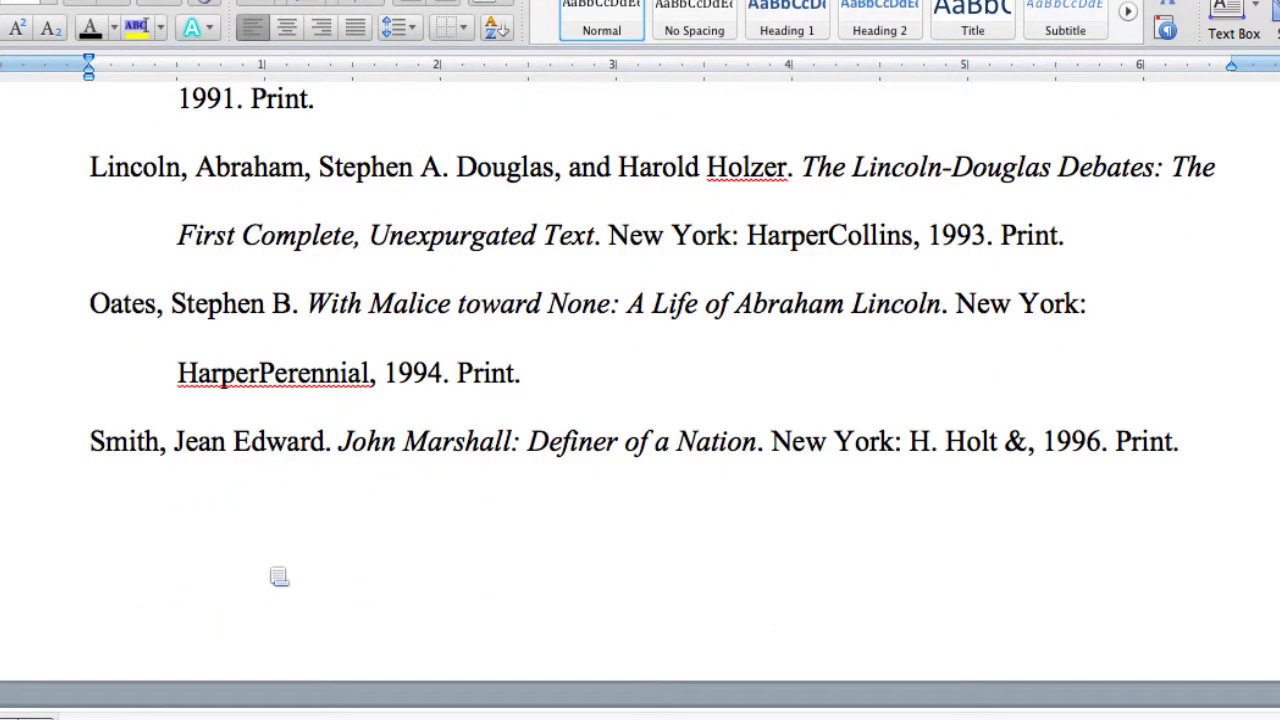
click(313, 490)
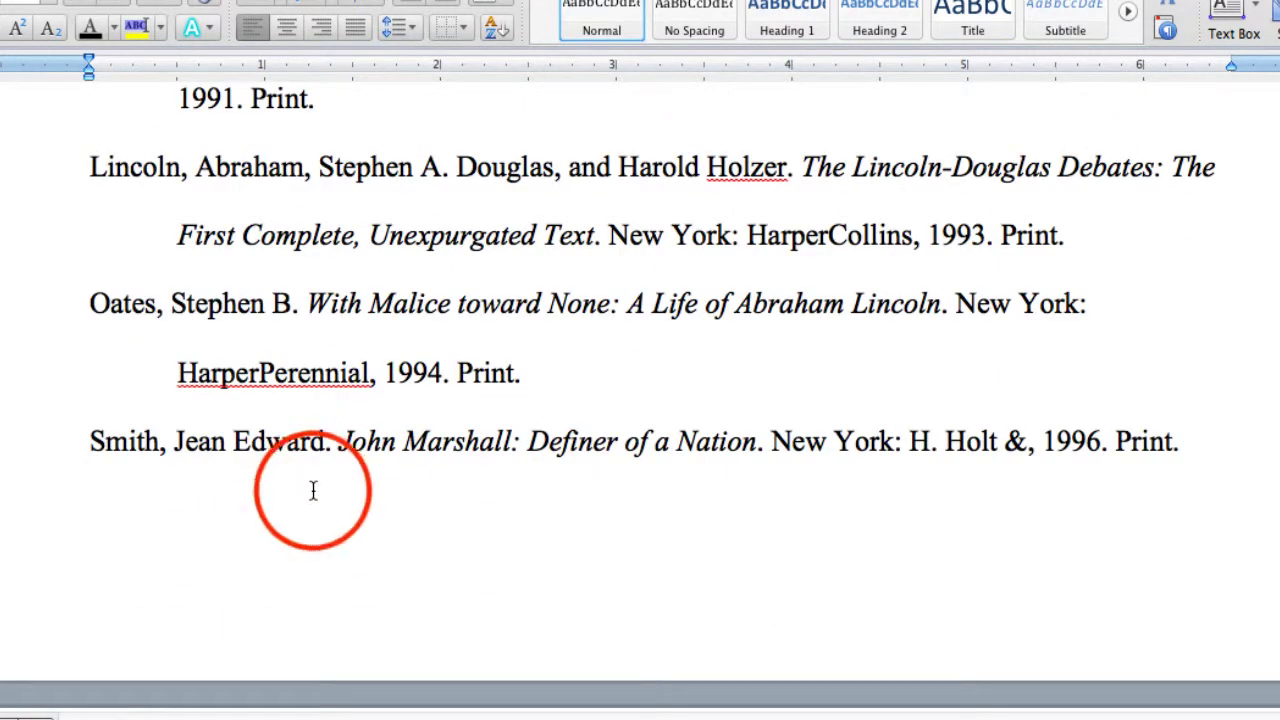
drag(1228, 528, 105, 174)
drag(52, 361, 50, 386)
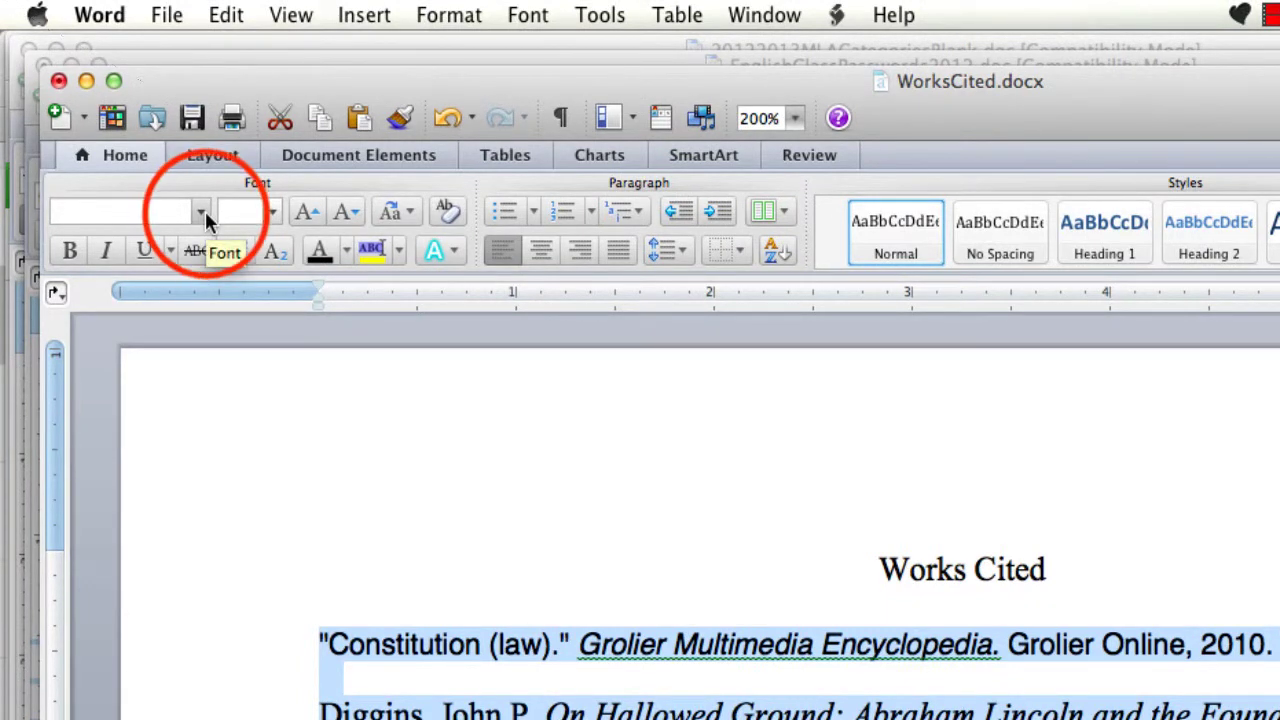
- Set the selected entries to Times New Roman, size 12
click(201, 212)
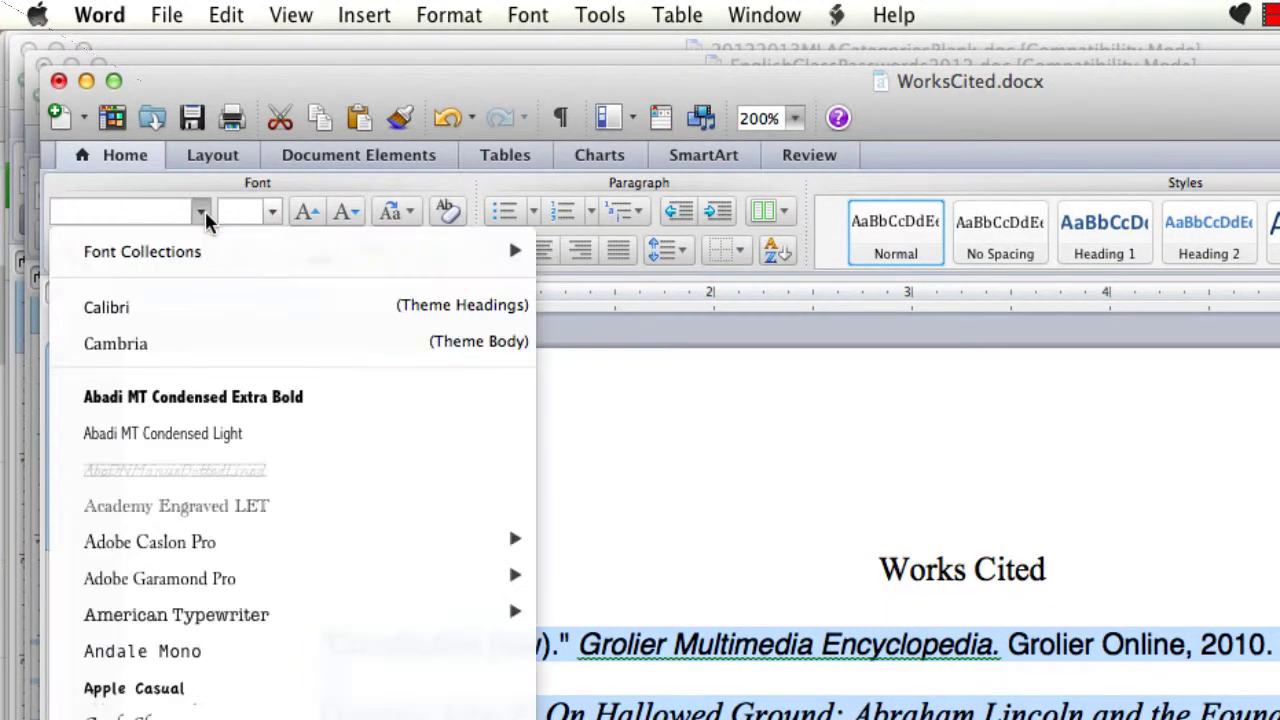
click(172, 212)
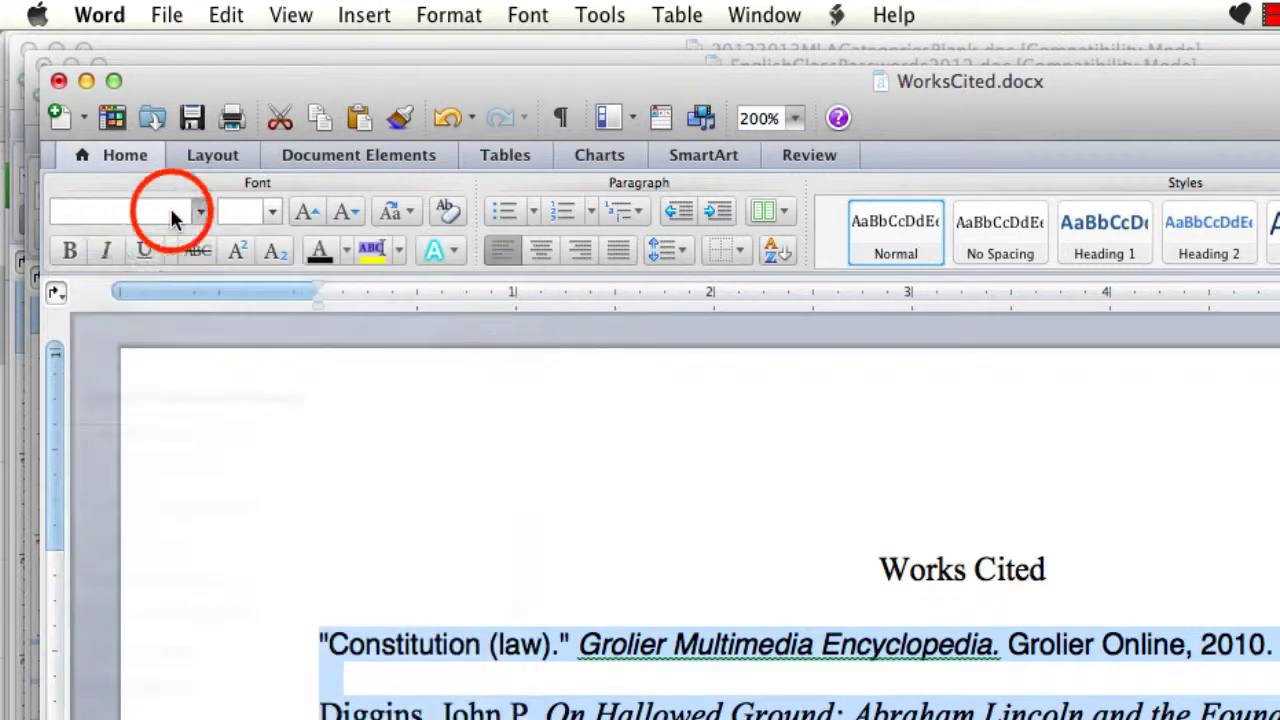
text(Times New Roman)
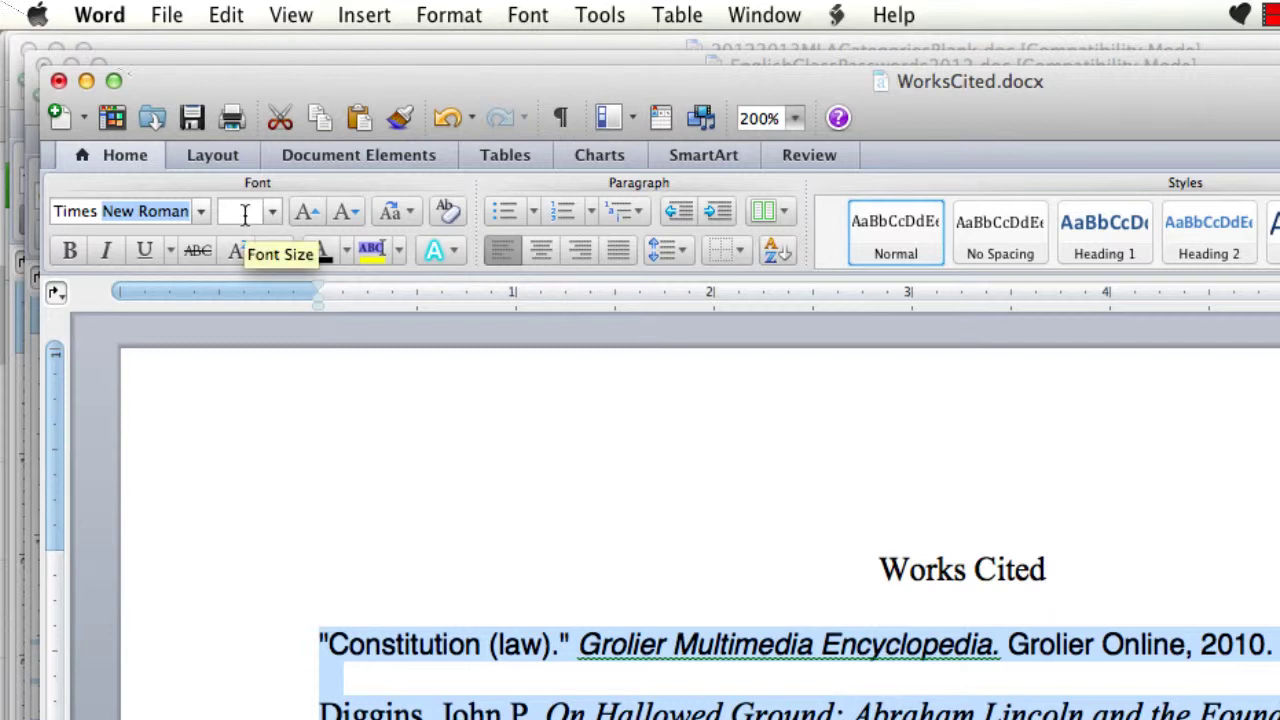
click(244, 213)
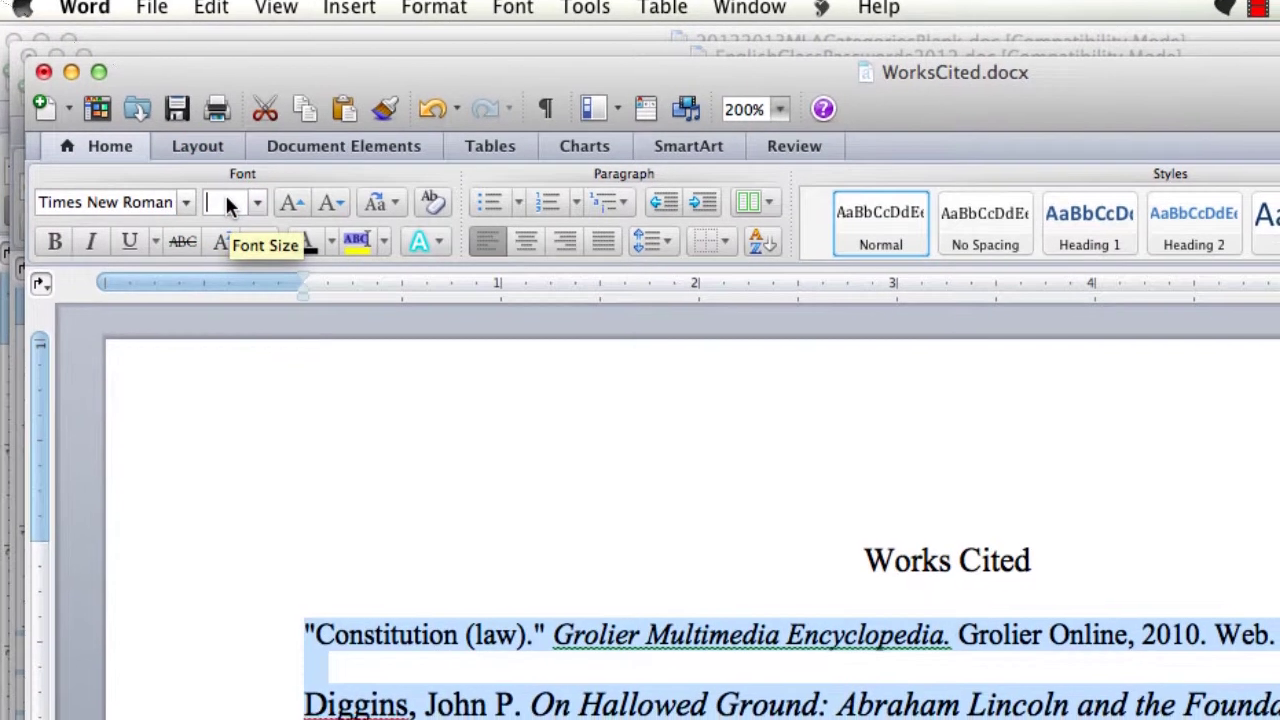
text(12)
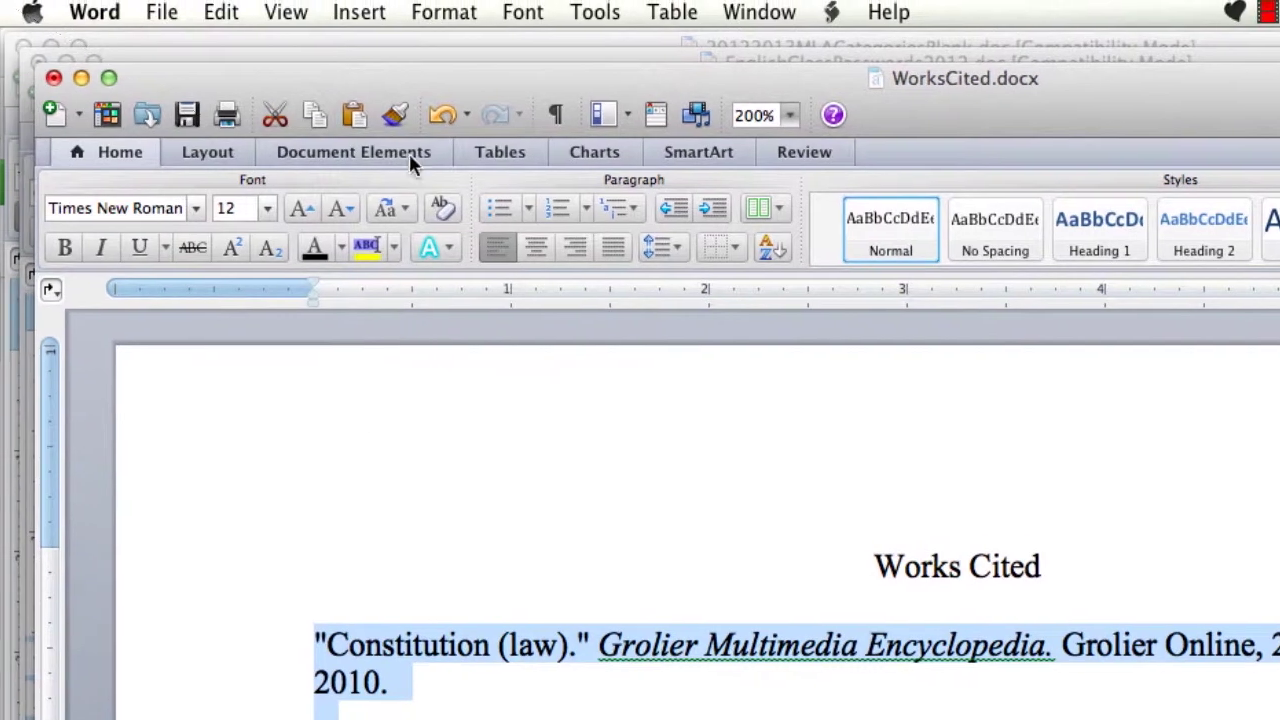
- Give the entries a 0 left indent, a 0.5" hanging indent and double line spacing
click(438, 20)
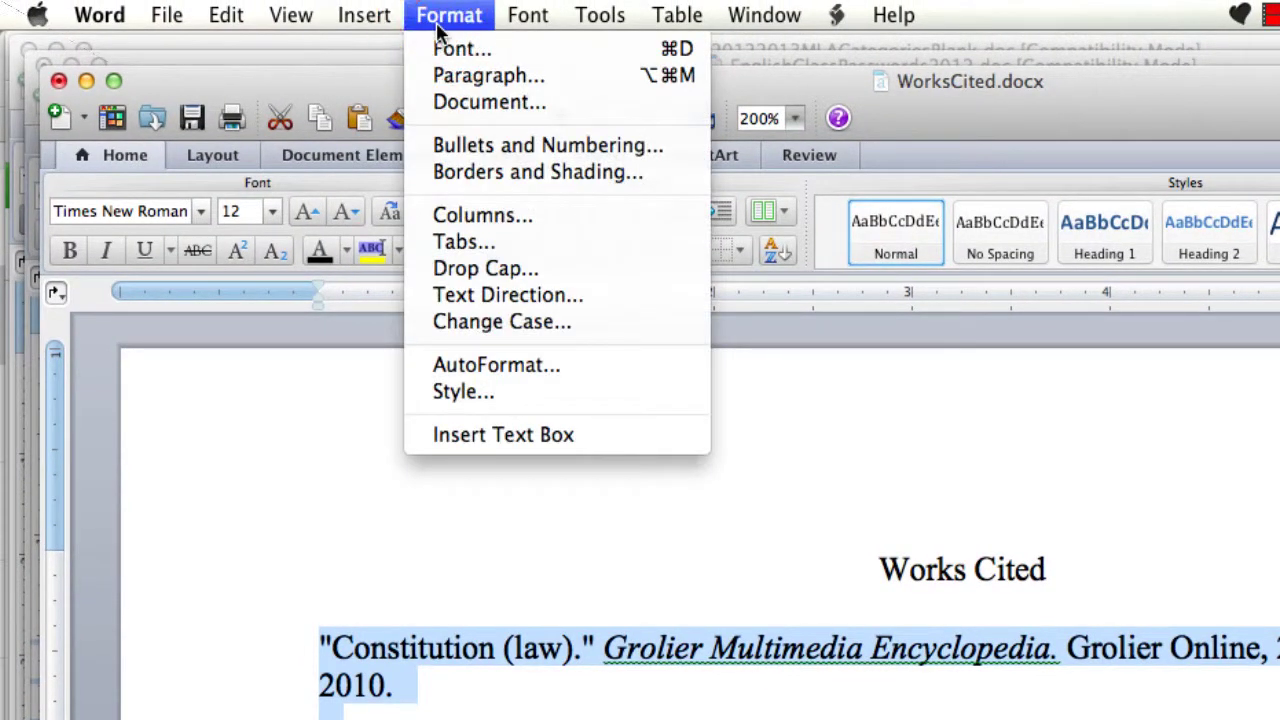
click(470, 76)
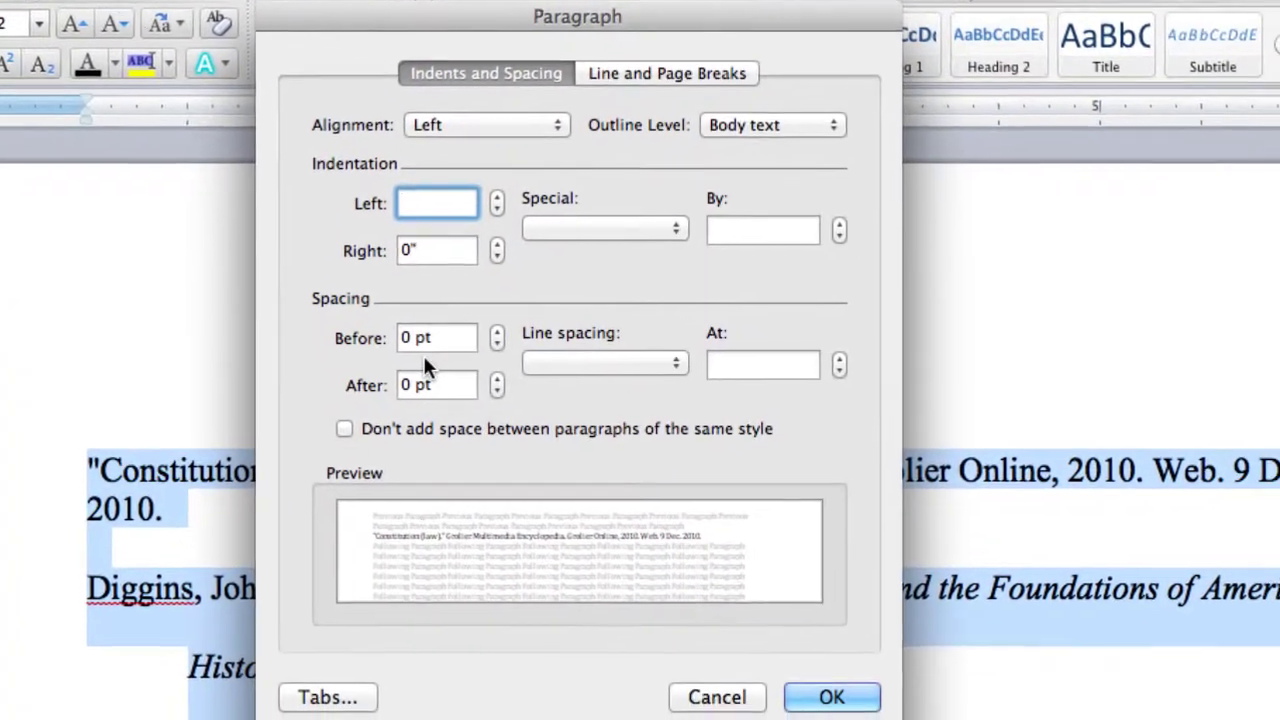
text(0)
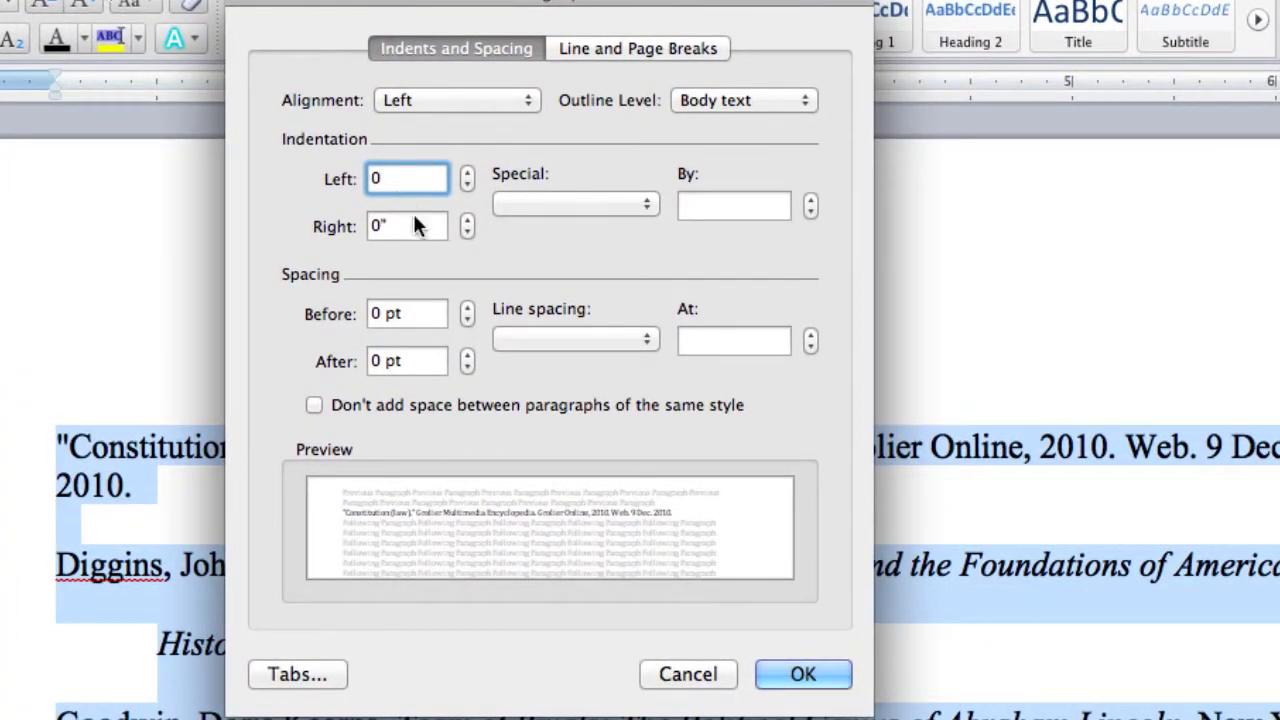
click(647, 205)
drag(647, 205, 618, 253)
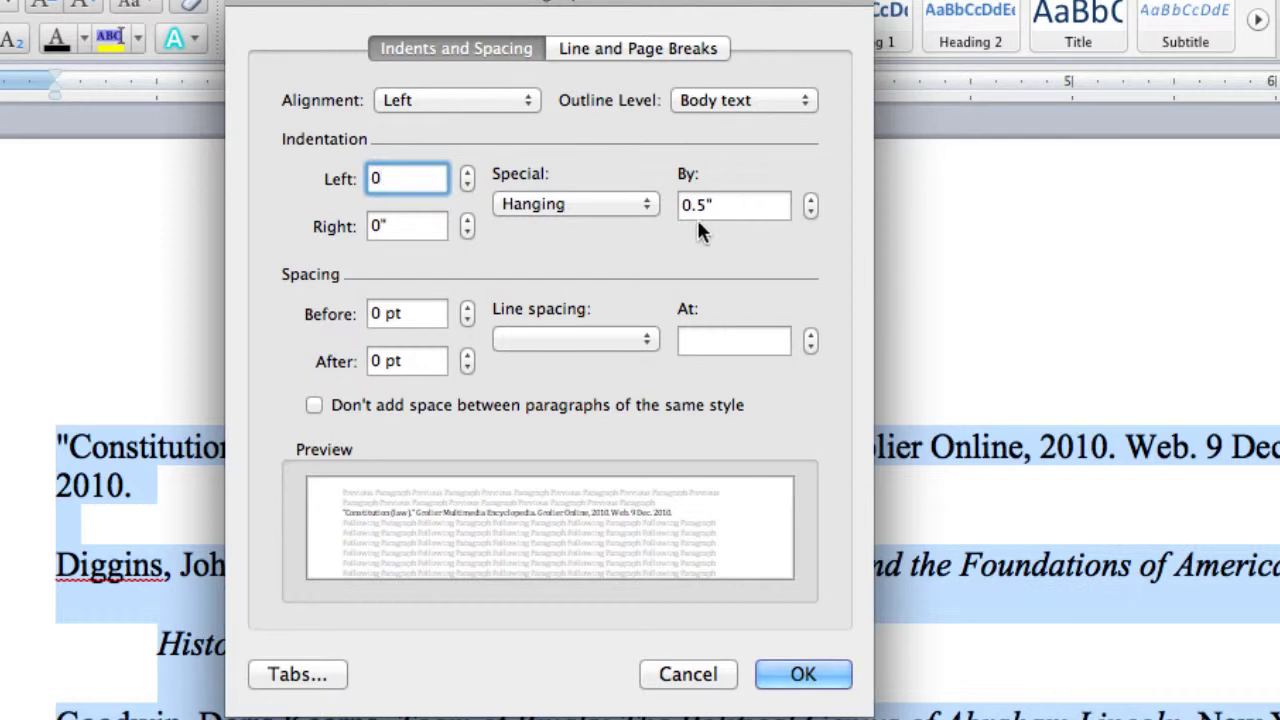
click(648, 338)
drag(647, 339, 612, 390)
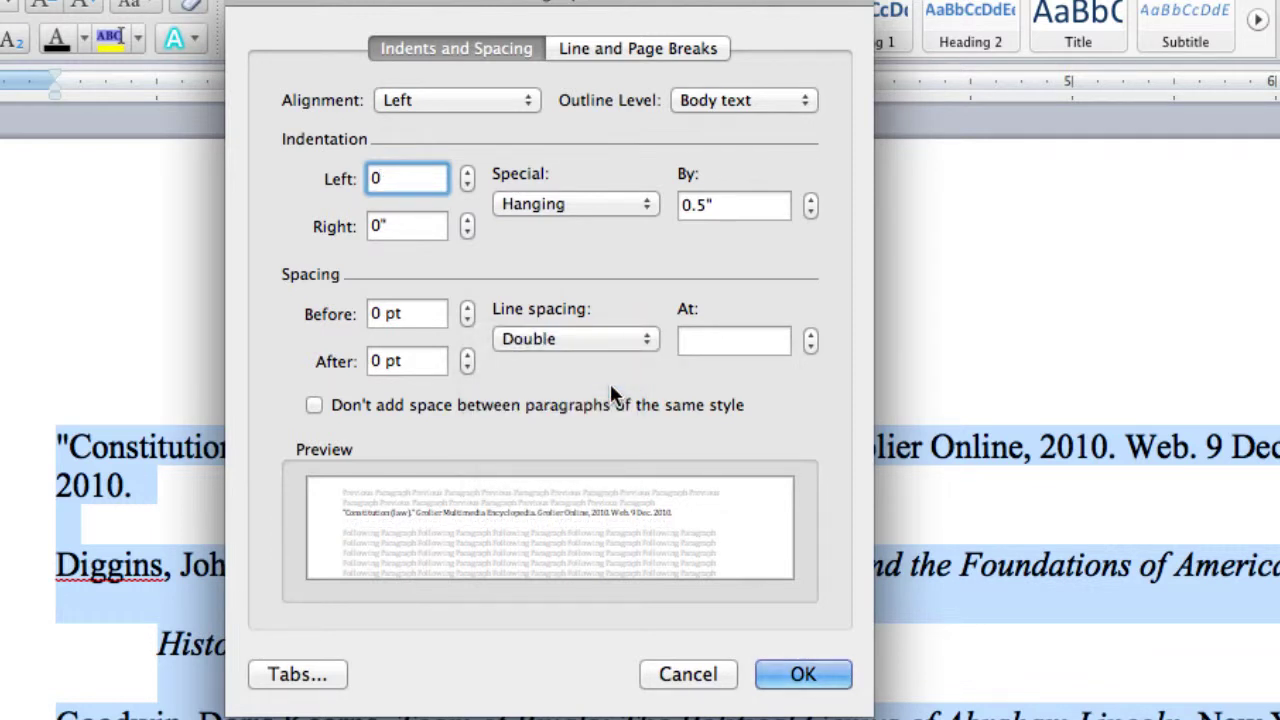
click(783, 675)
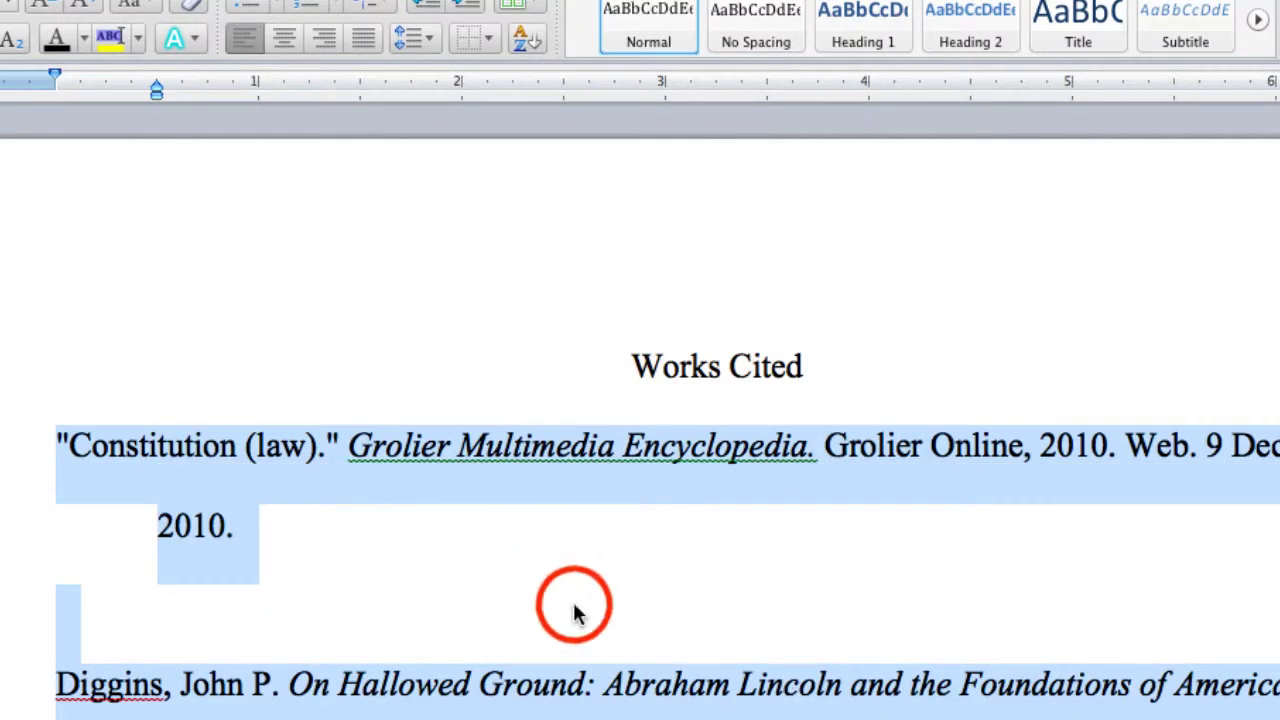
click(574, 606)
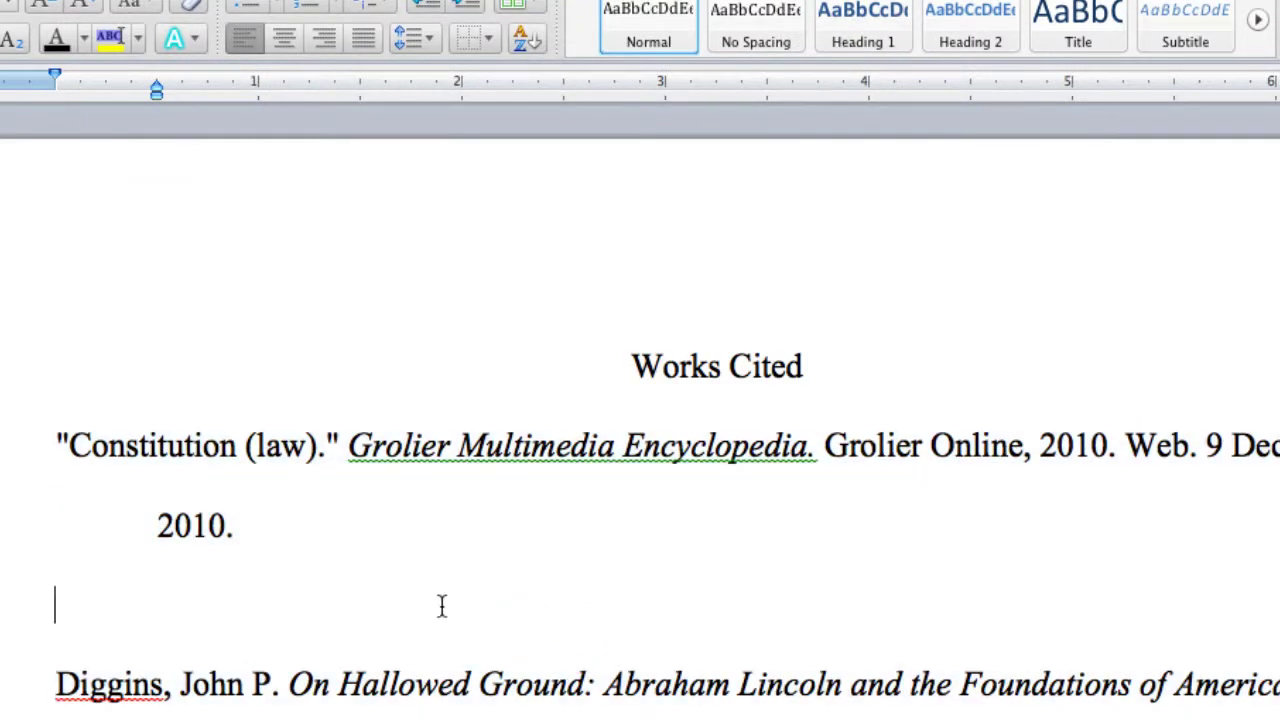
- Delete the blank lines after the Constitution and John Marshall entries
key(BackSpace)
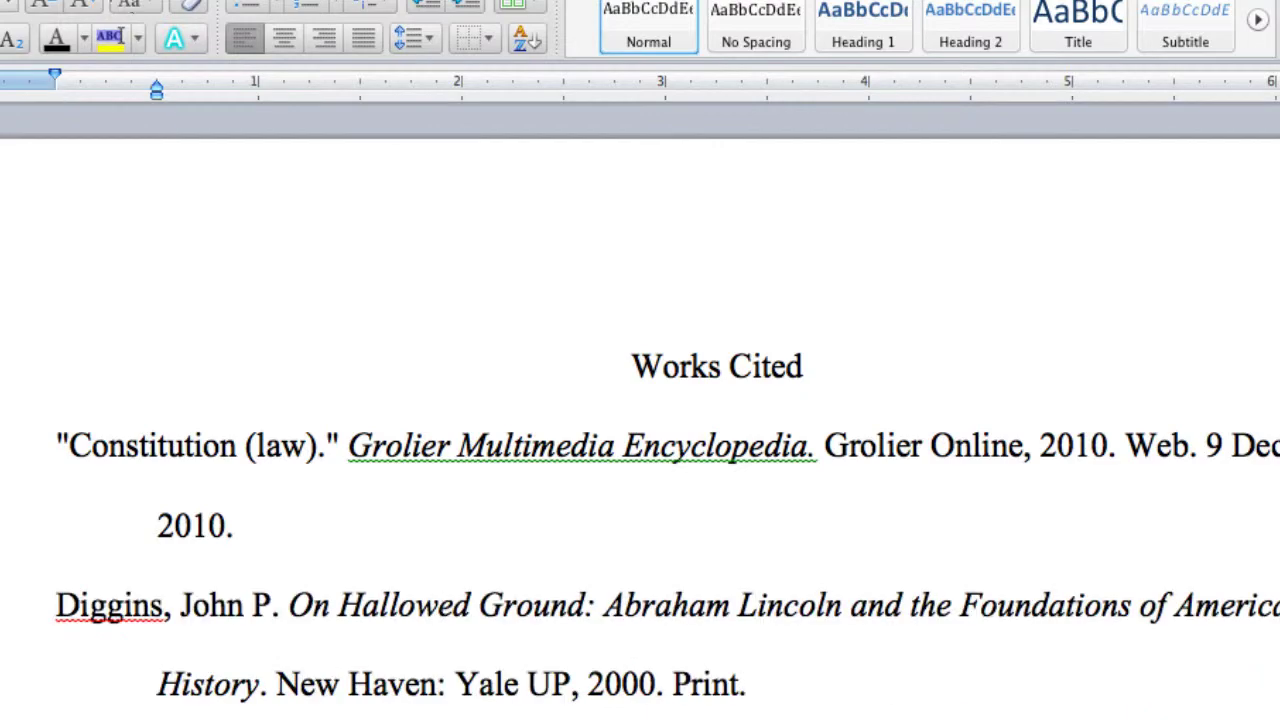
scroll(640, 420, down, 6)
scroll(640, 420, down, 5)
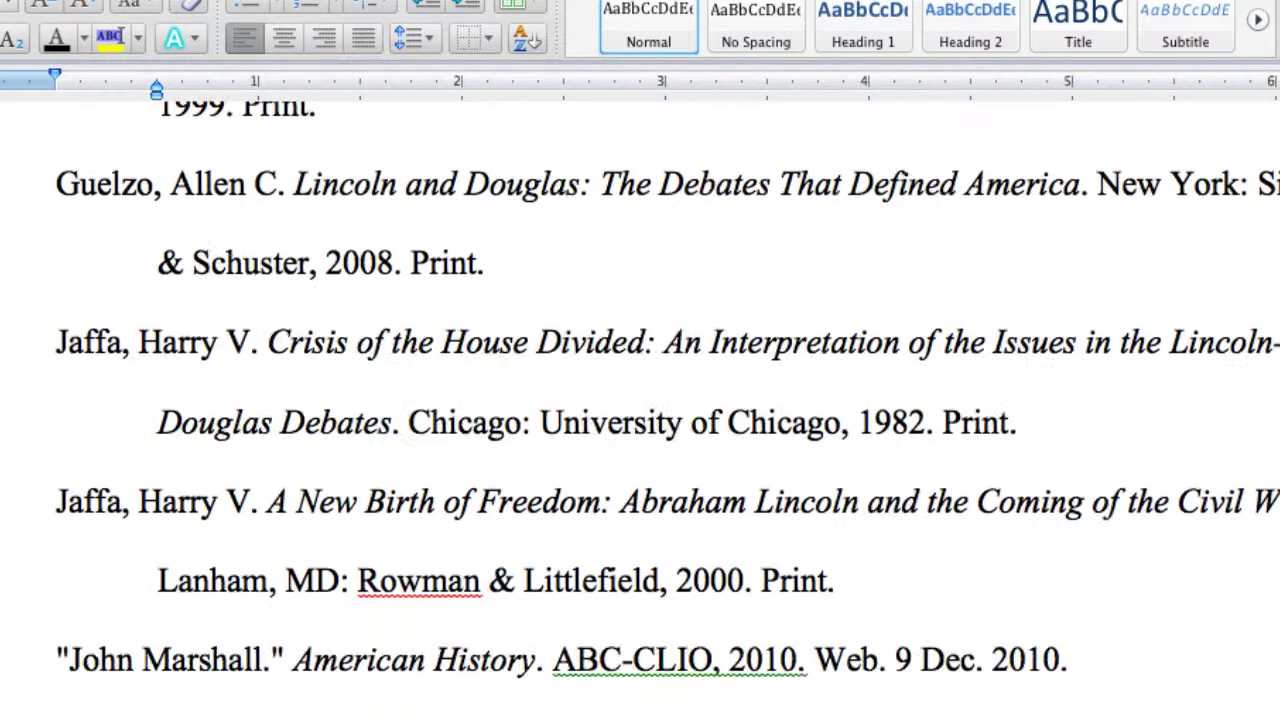
click(370, 617)
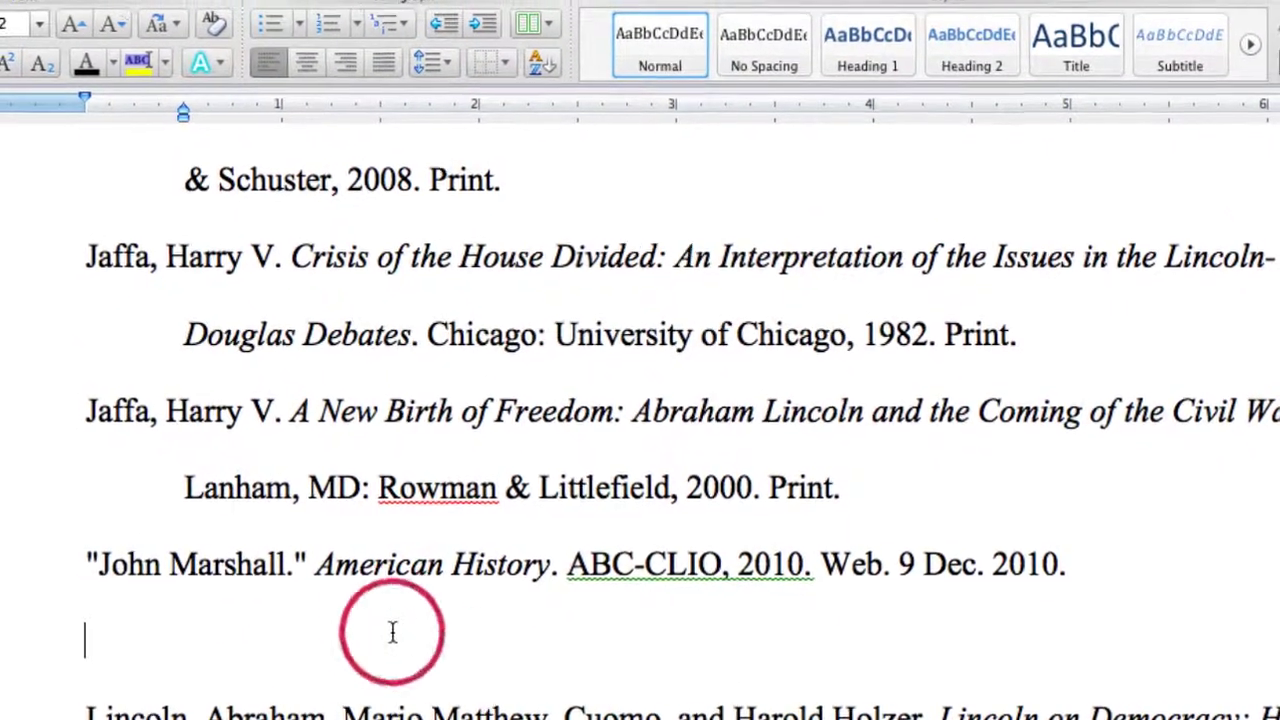
key(BackSpace)
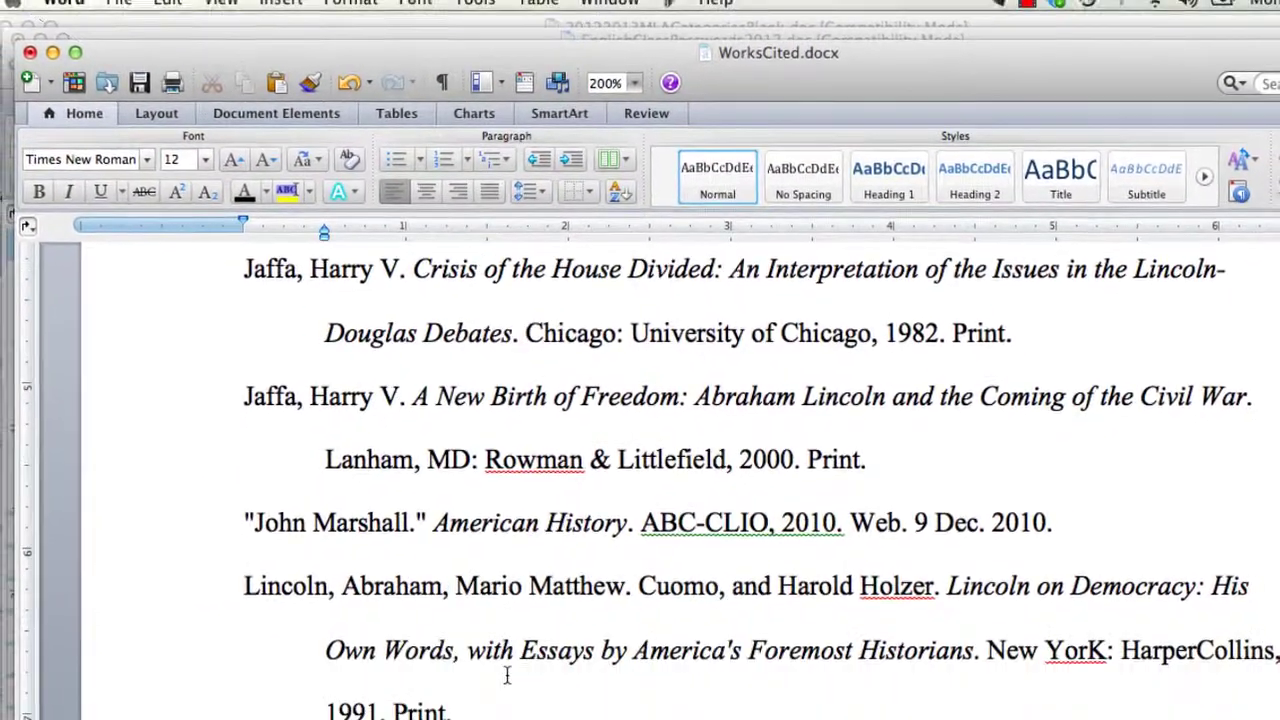
- Dismiss the error report and save WorksCited.docx
scroll(498, 672, down, 6)
scroll(515, 677, down, 4)
scroll(514, 677, up, 13)
scroll(505, 713, up, 3)
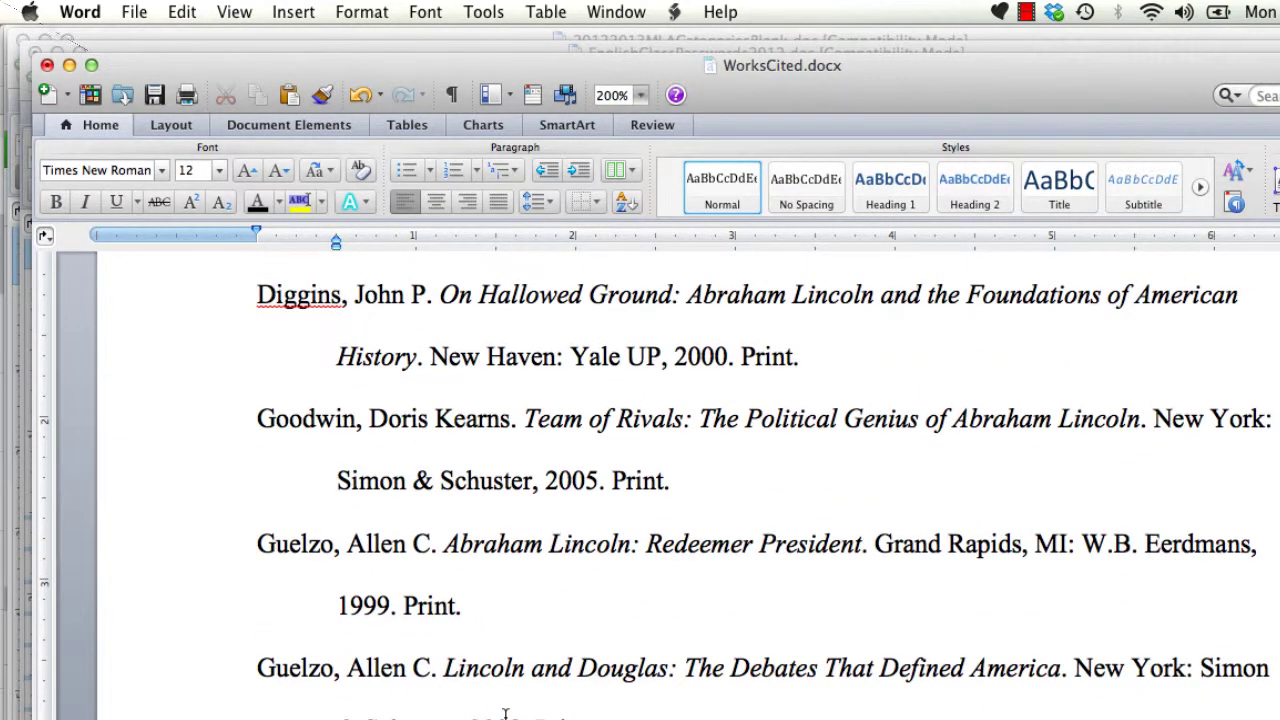
scroll(464, 643, up, 4)
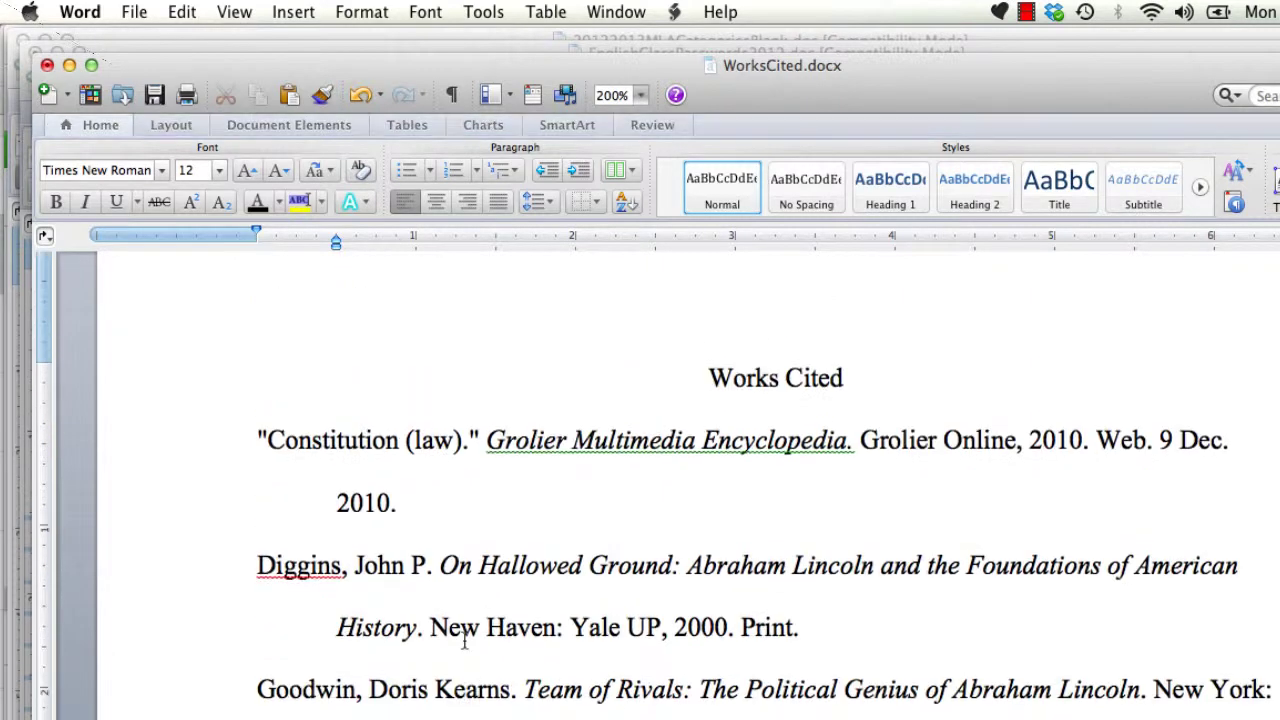
scroll(464, 642, up, 1)
click(931, 480)
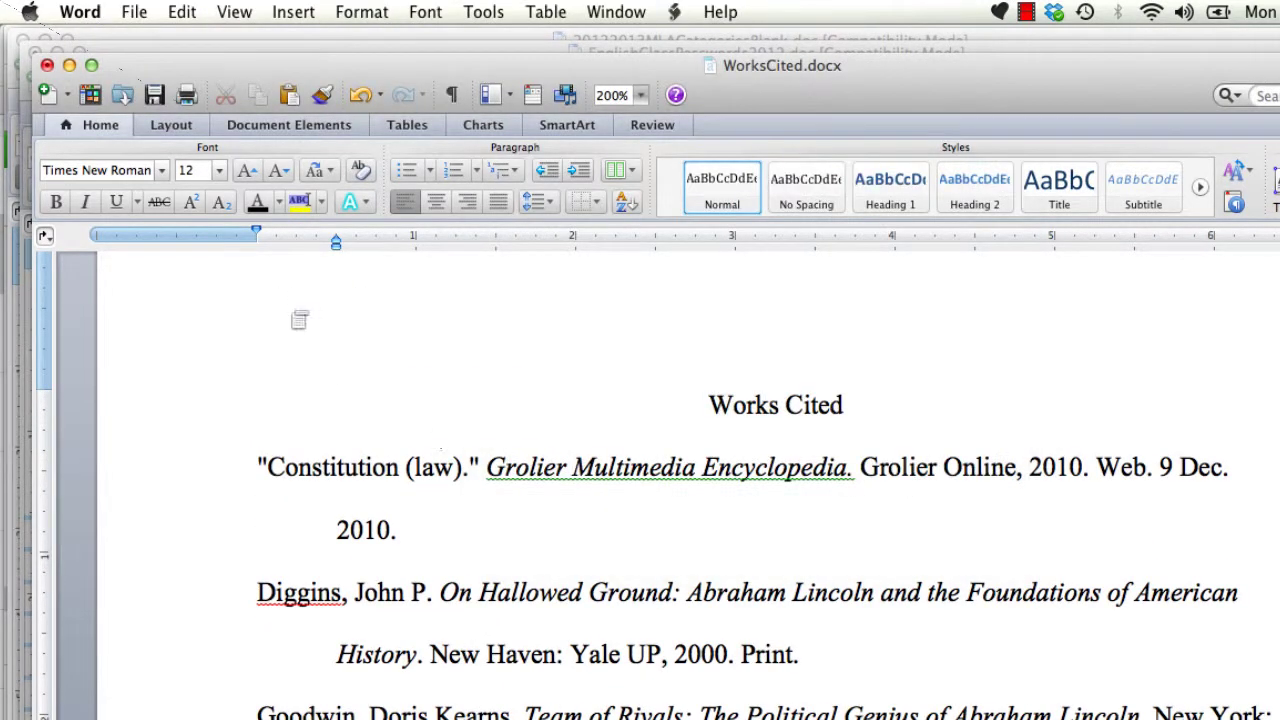
click(154, 97)
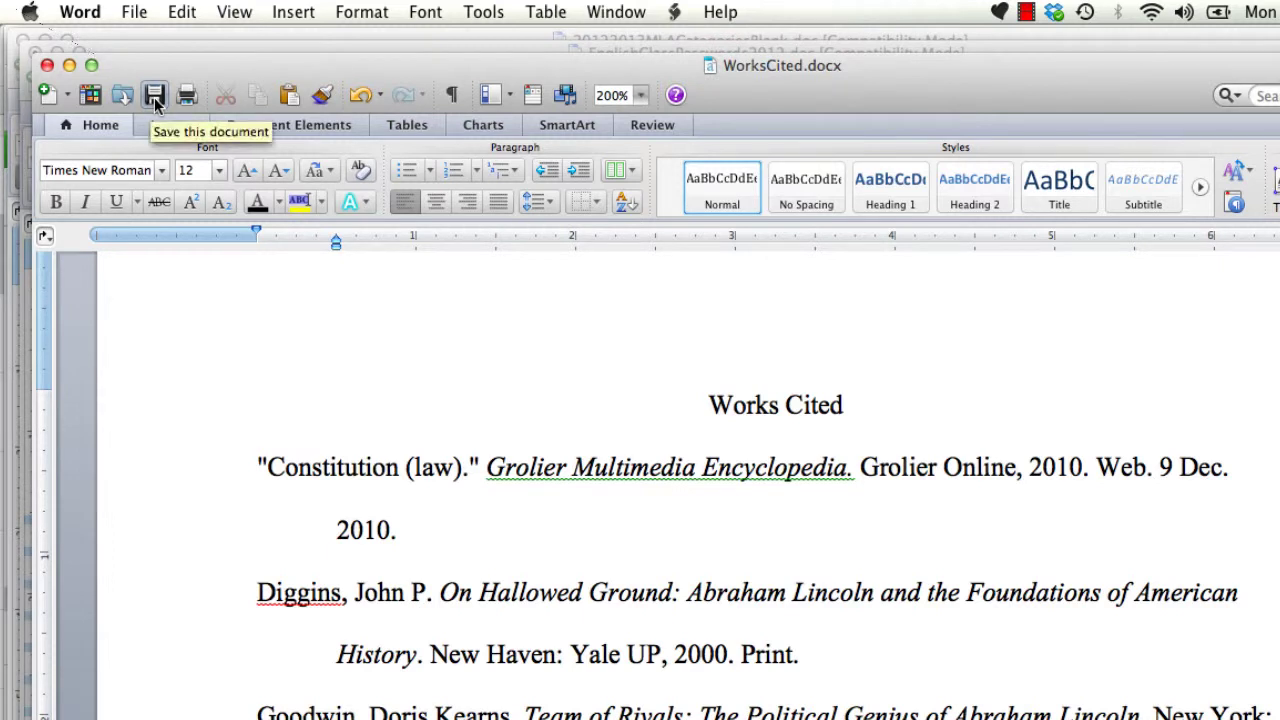